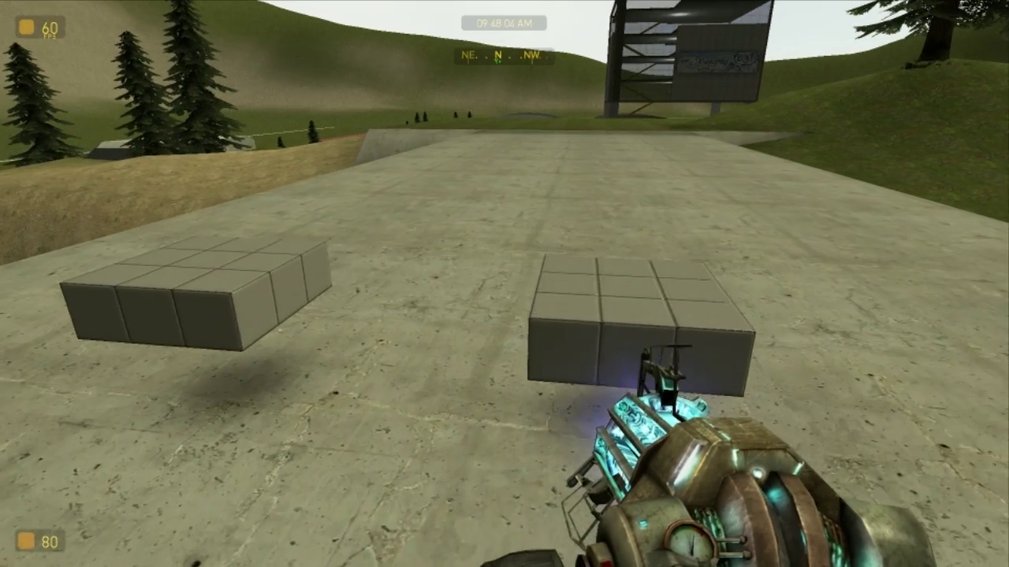
Place a Wire Hydraulic controller on top of one of the floating block platforms.
key(a)
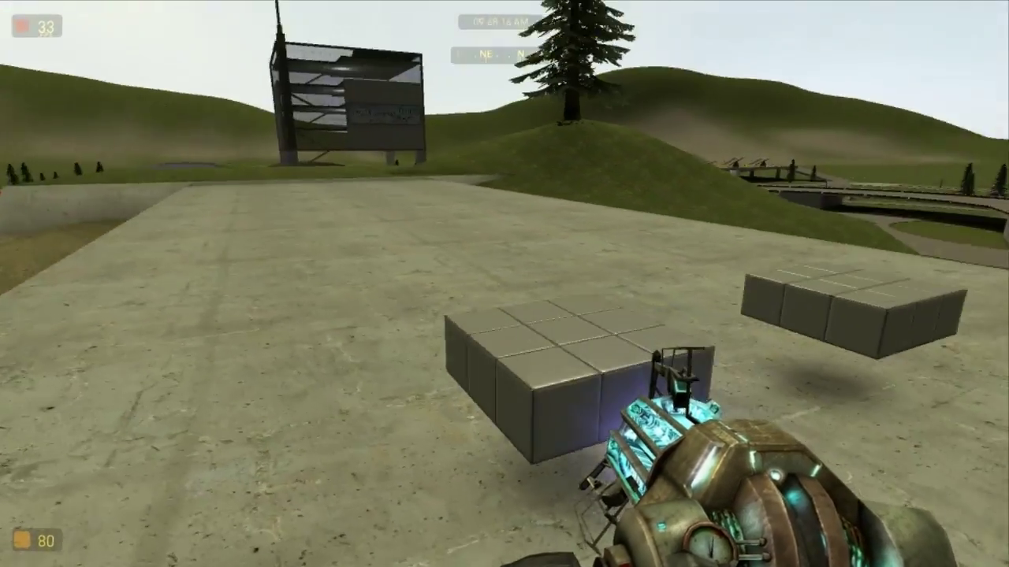
key(q)
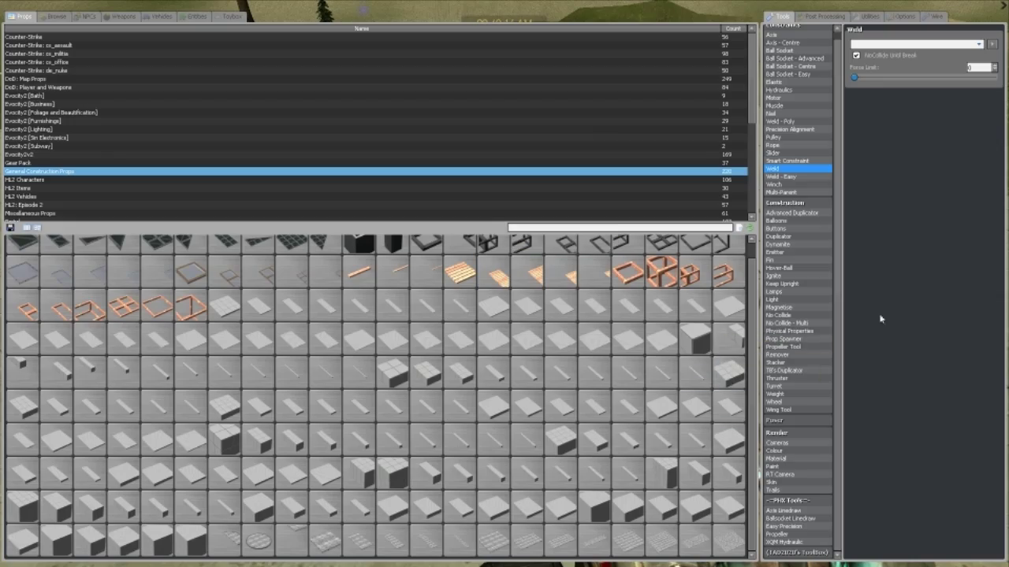
click(932, 19)
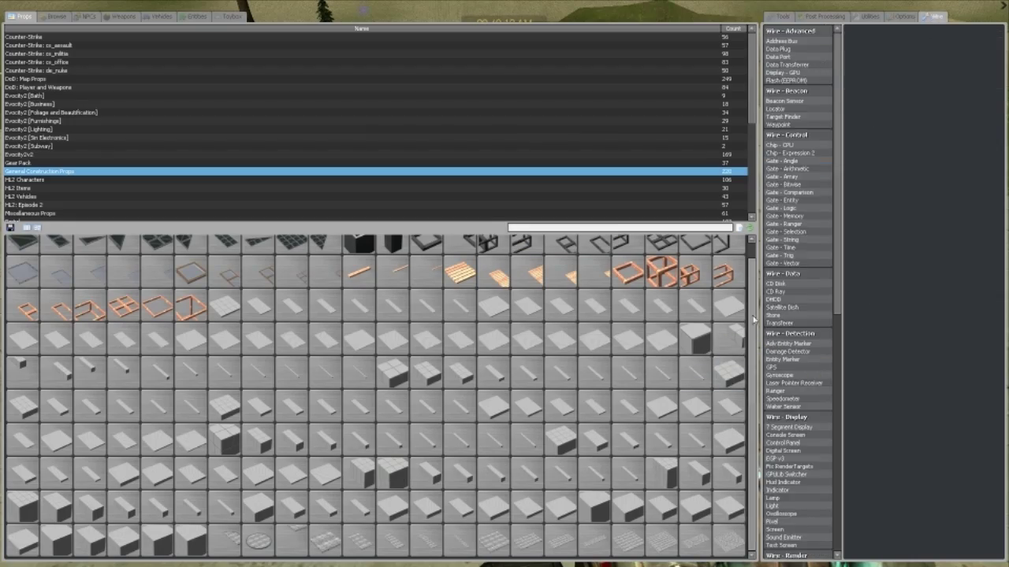
scroll(790, 333, down, 10)
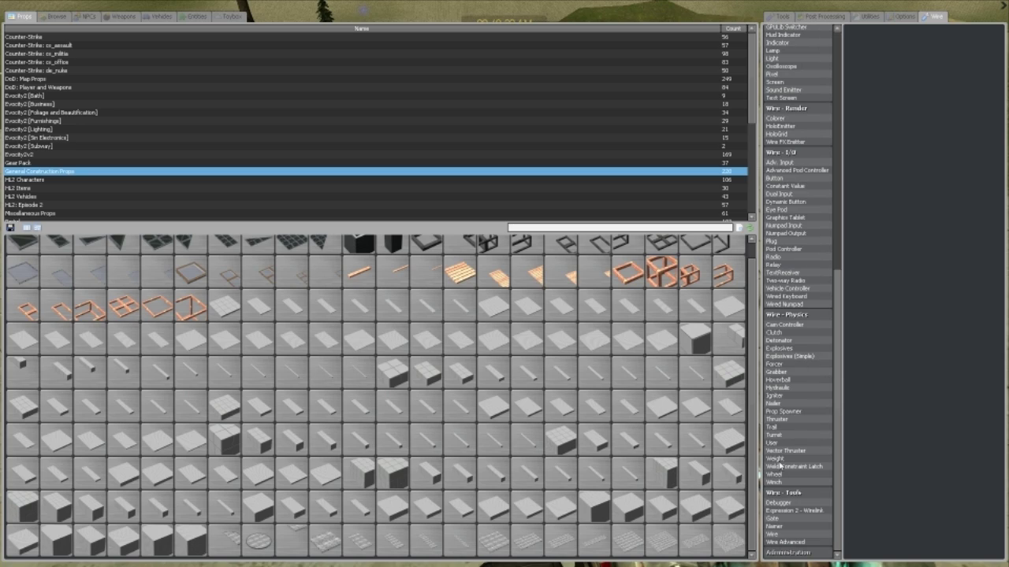
click(779, 387)
click(504, 284)
click(505, 284)
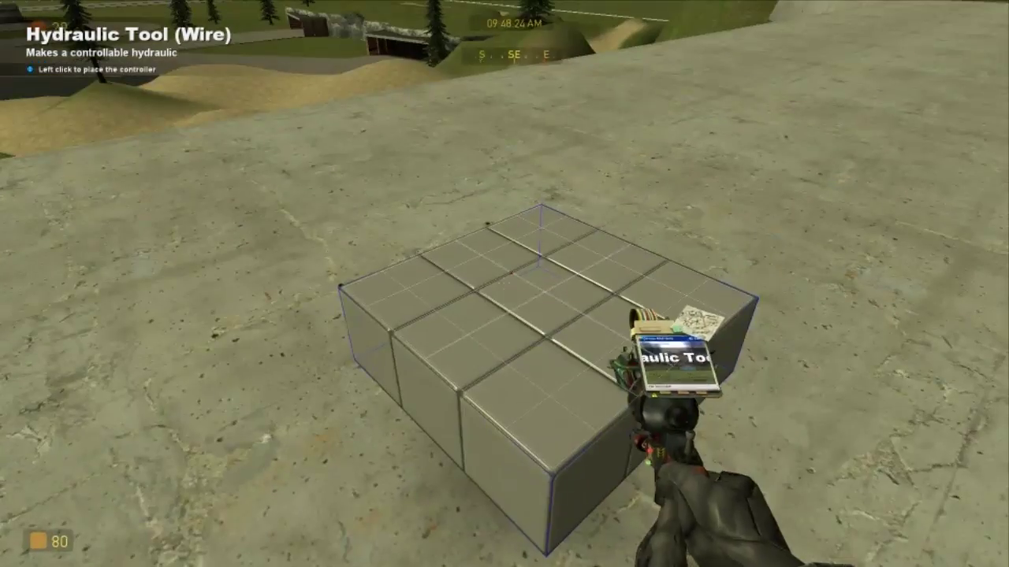
click(504, 284)
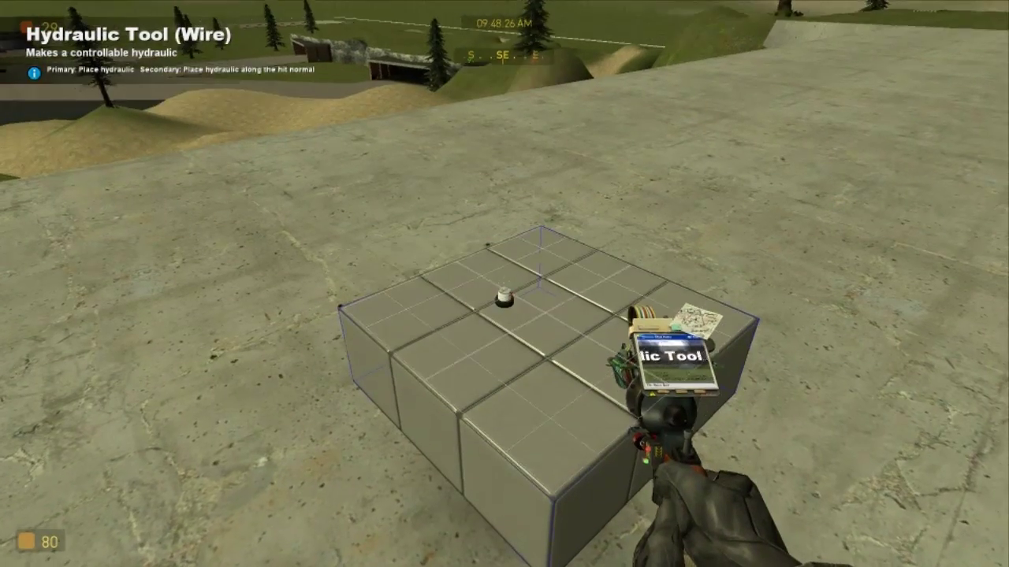
Place a thruster with the large refrigerator model using the standard Thruster tool and try firing it.
key(q)
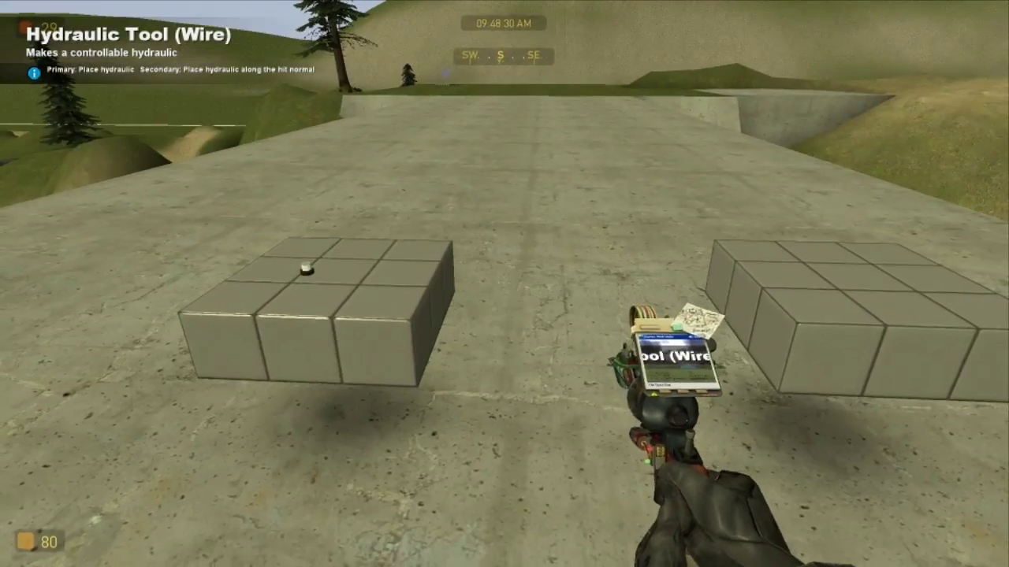
key(q)
click(782, 18)
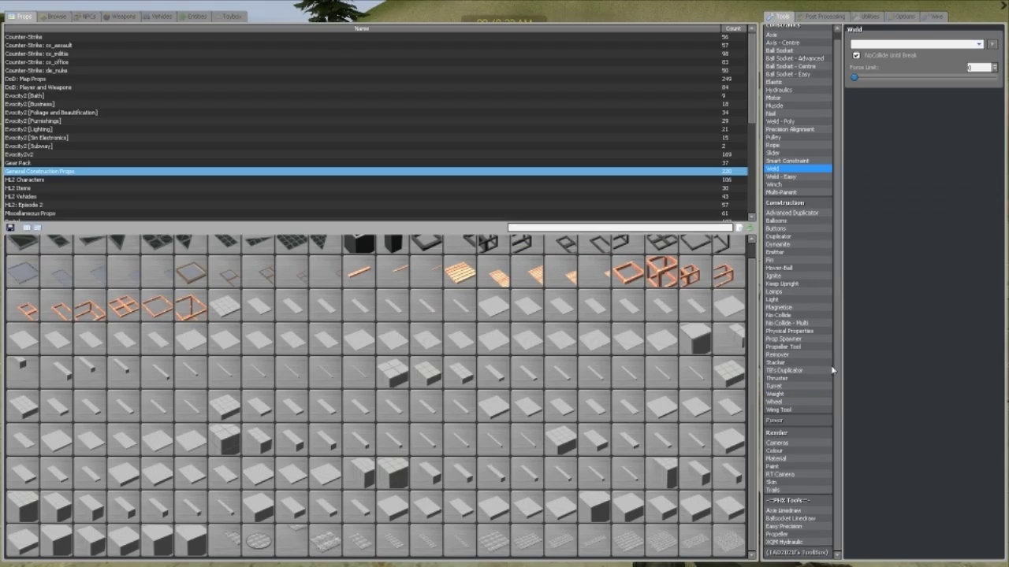
click(787, 379)
key(q)
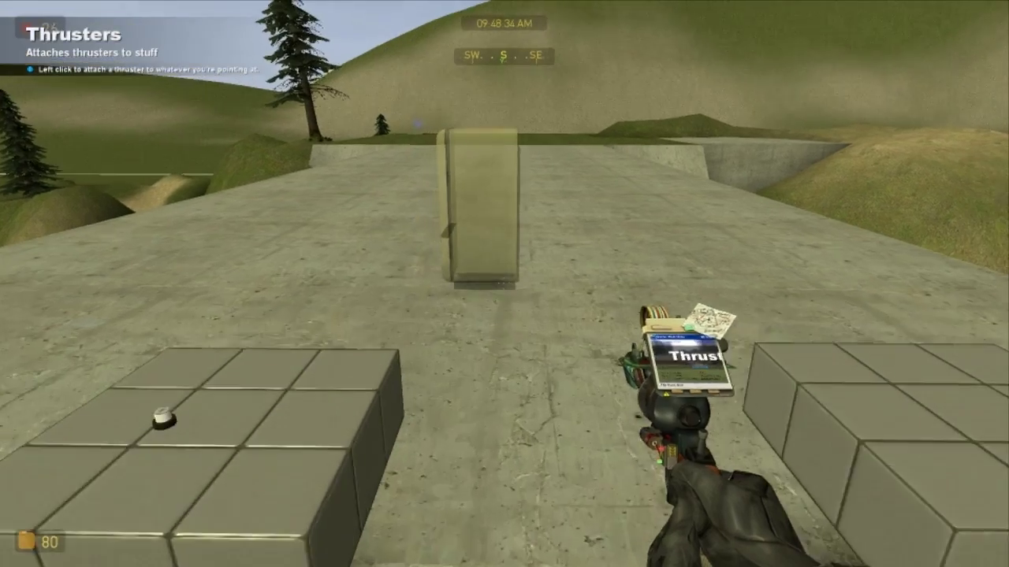
key(1)
key(e)
drag(505, 284, 504, 284)
key(s)
key(KP_8)
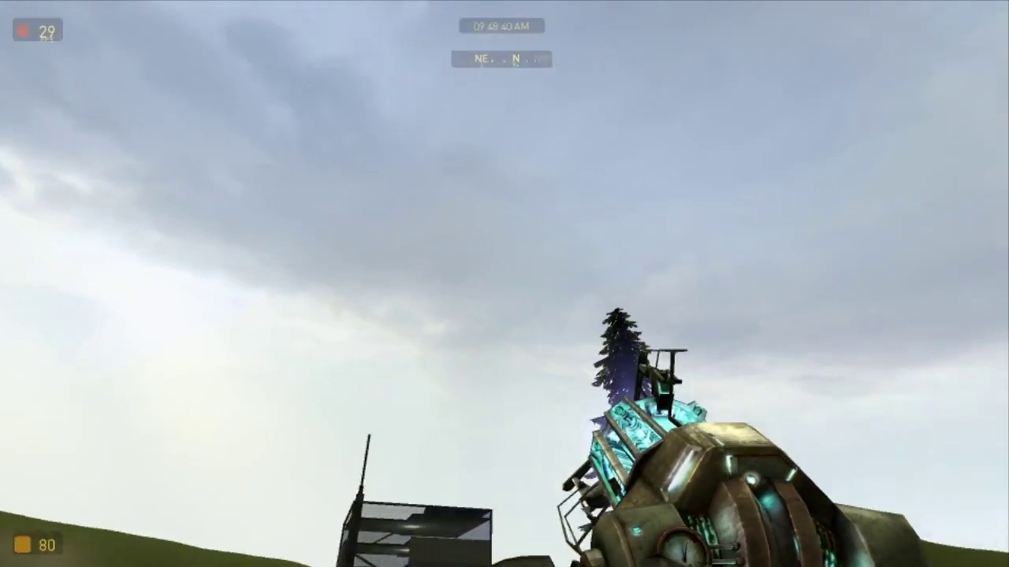
Undo the placed thruster and the Wire Hydraulic controller.
key(z)
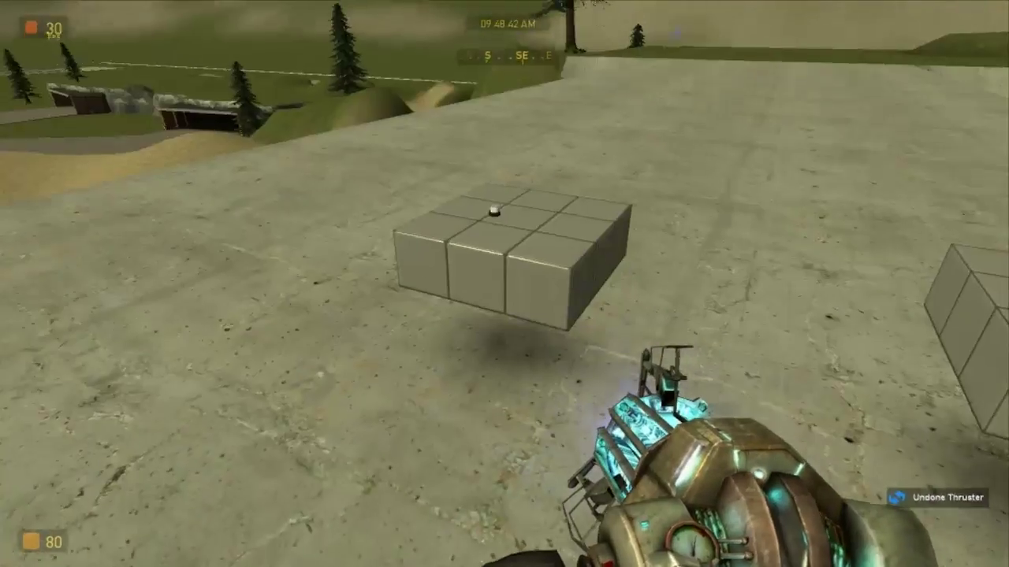
key(z)
Review the keyboard bindings in the game options and check that the developer console opens.
key(q)
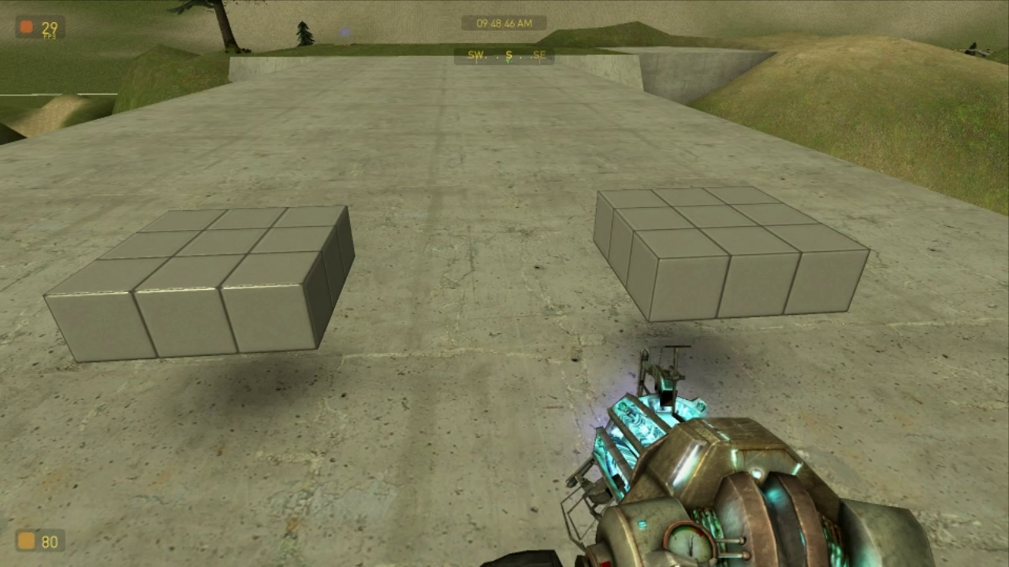
key(Escape)
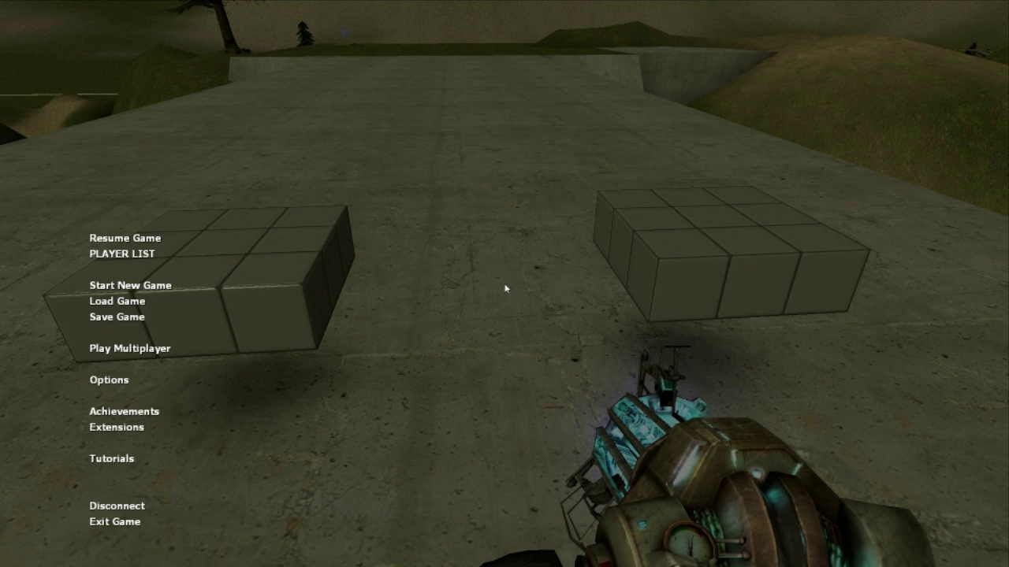
click(100, 384)
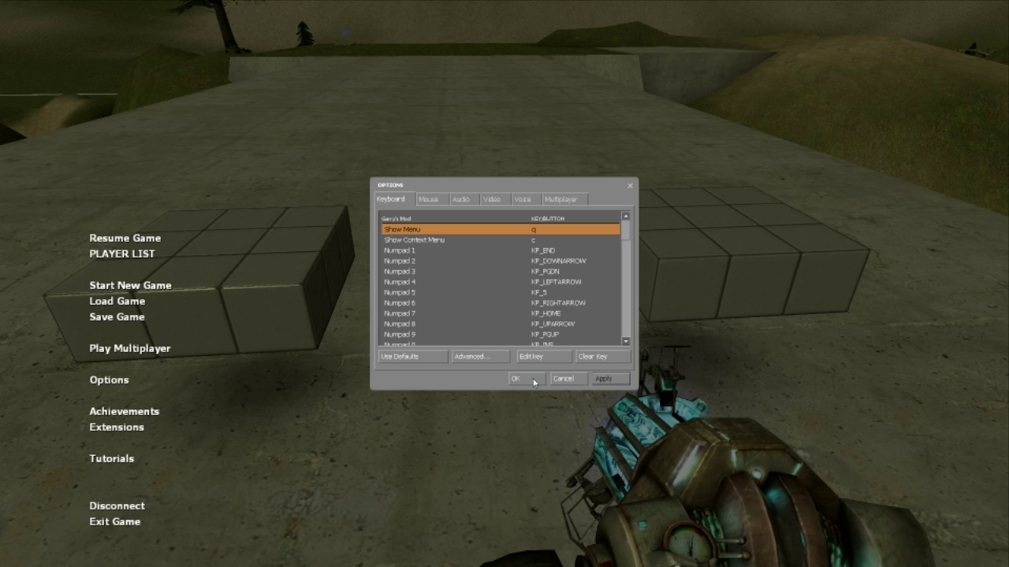
click(516, 386)
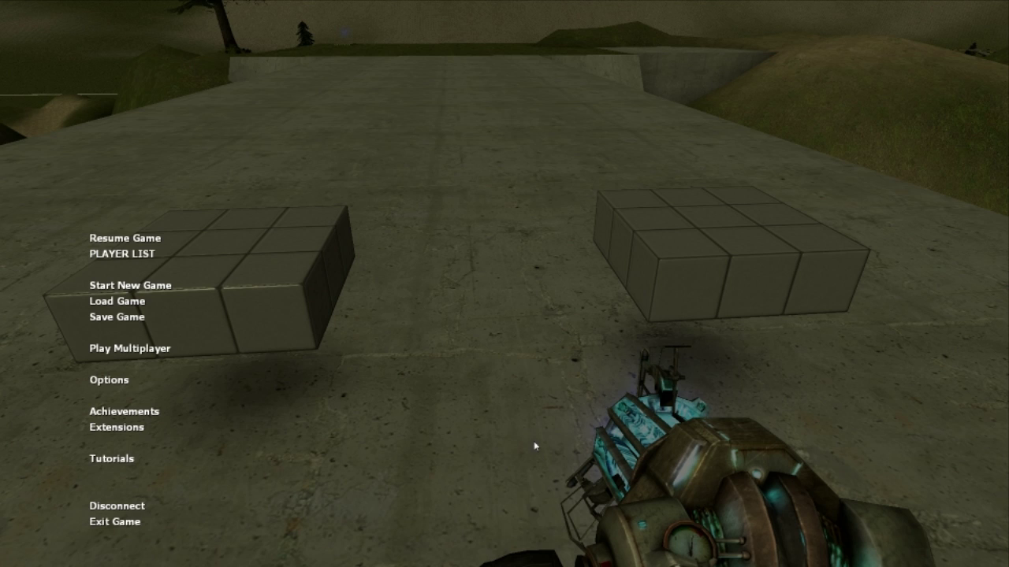
key(Escape)
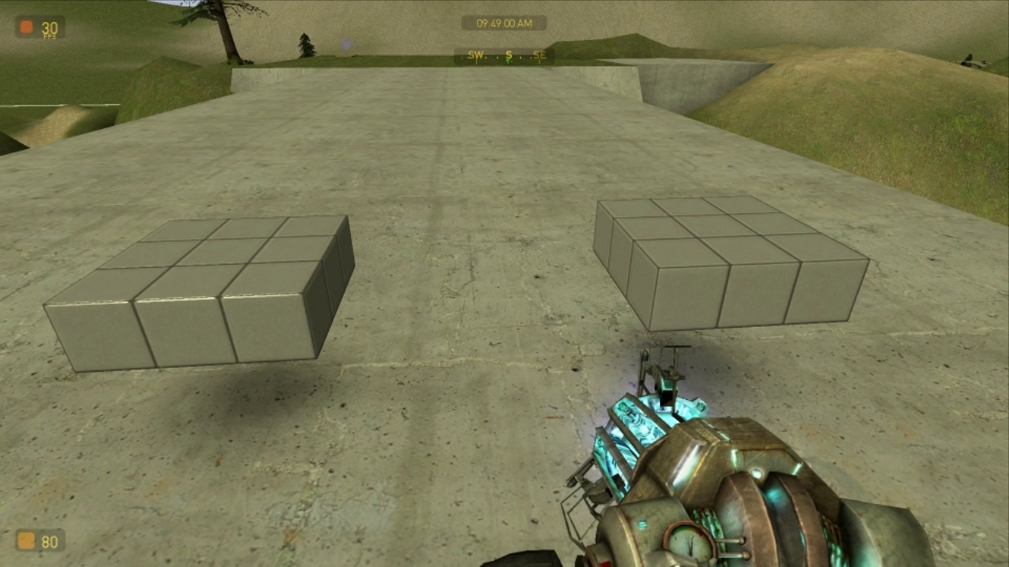
key(grave)
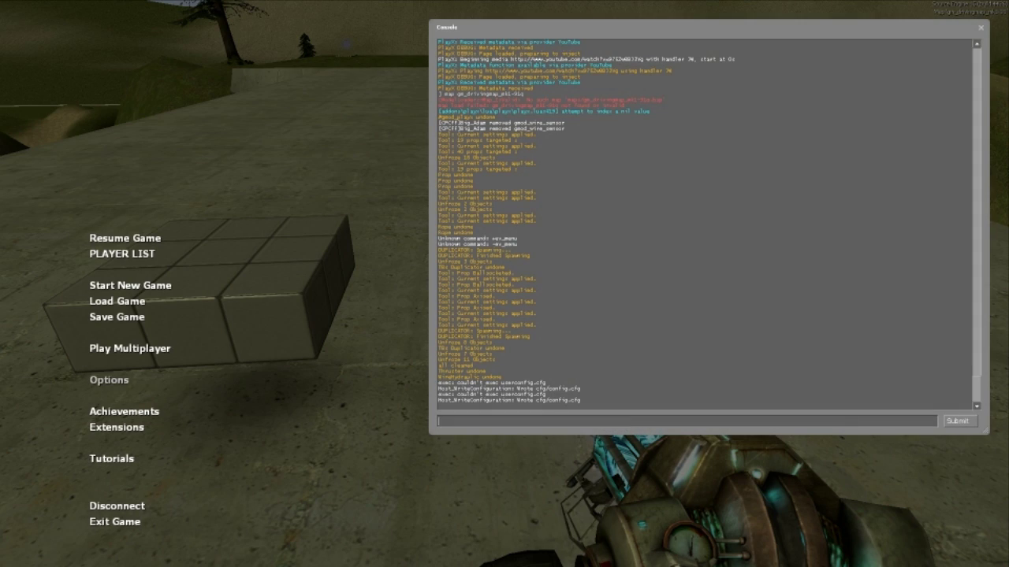
key(Escape)
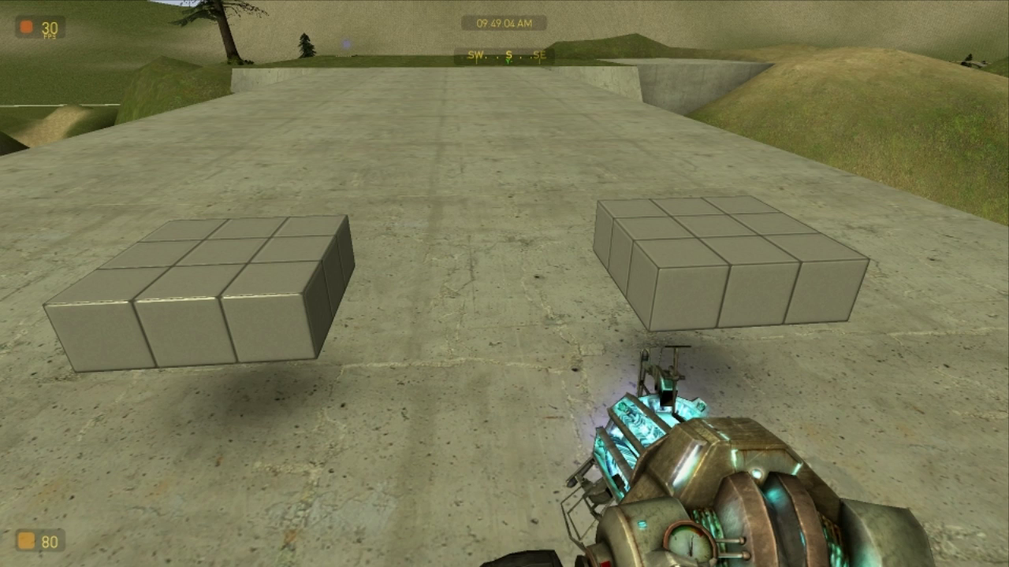
Place the refrigerator-model thruster on the concrete with the Thruster tool and grab it with the physics gun.
key(q)
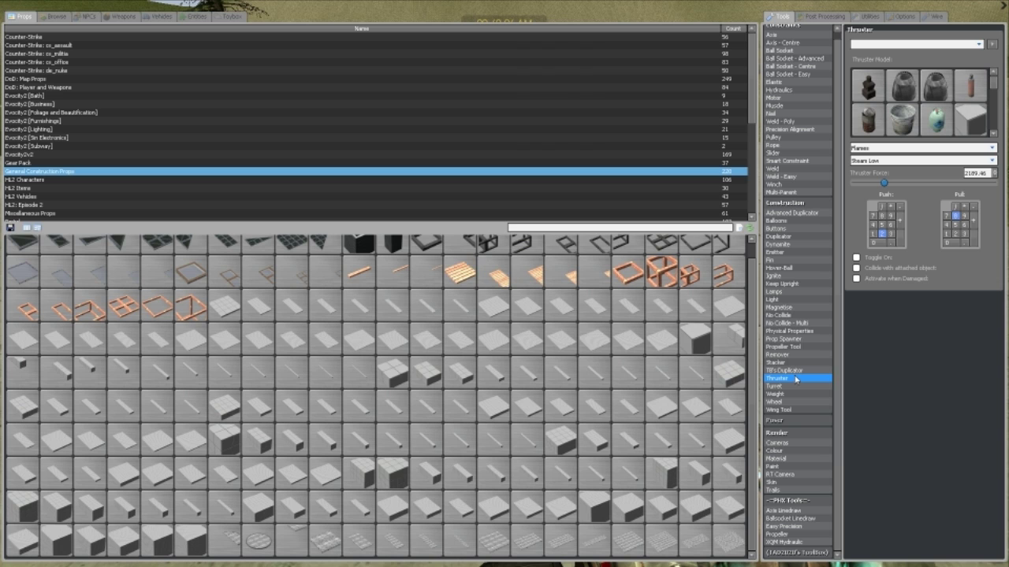
click(796, 380)
key(q)
key(w)
click(505, 284)
scroll(504, 284, down, 3)
click(504, 284)
click(504, 284)
key(e)
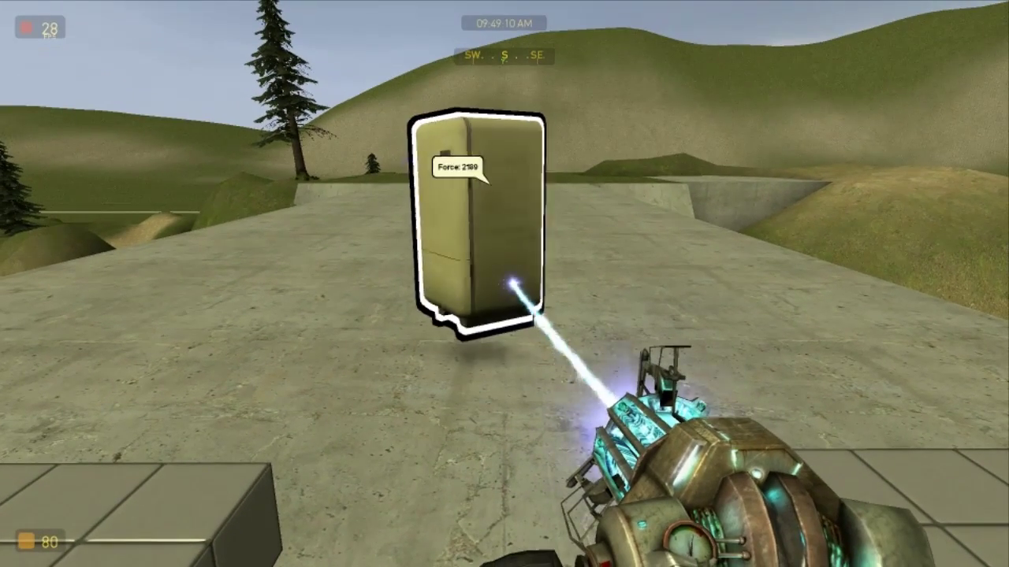
right_click(504, 284)
key(w)
key(s)
Change the Thruster tool's model to the train station ornament, trainstation_ornament002.mdl.
key(q)
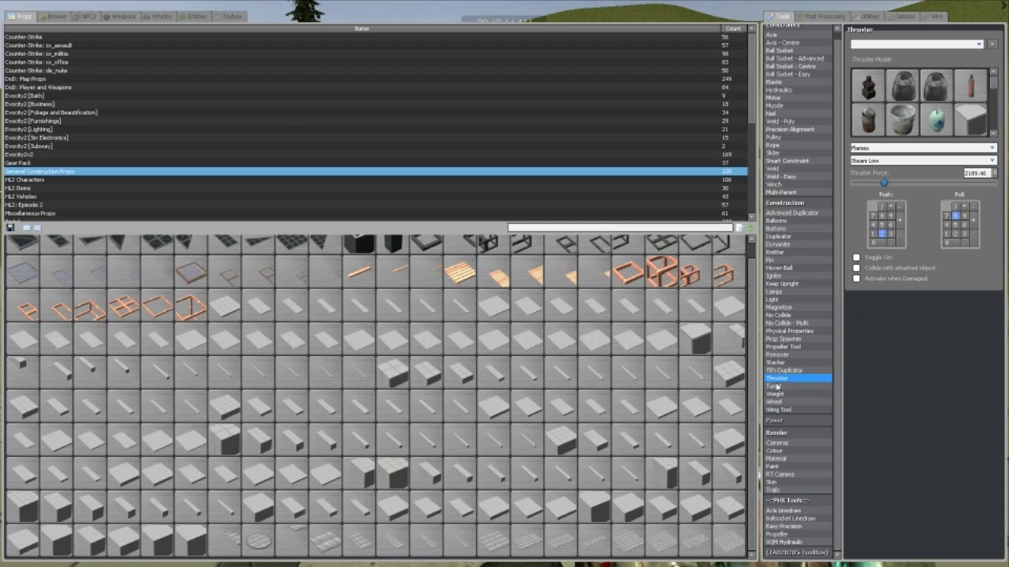
key(c)
scroll(884, 370, down, 5)
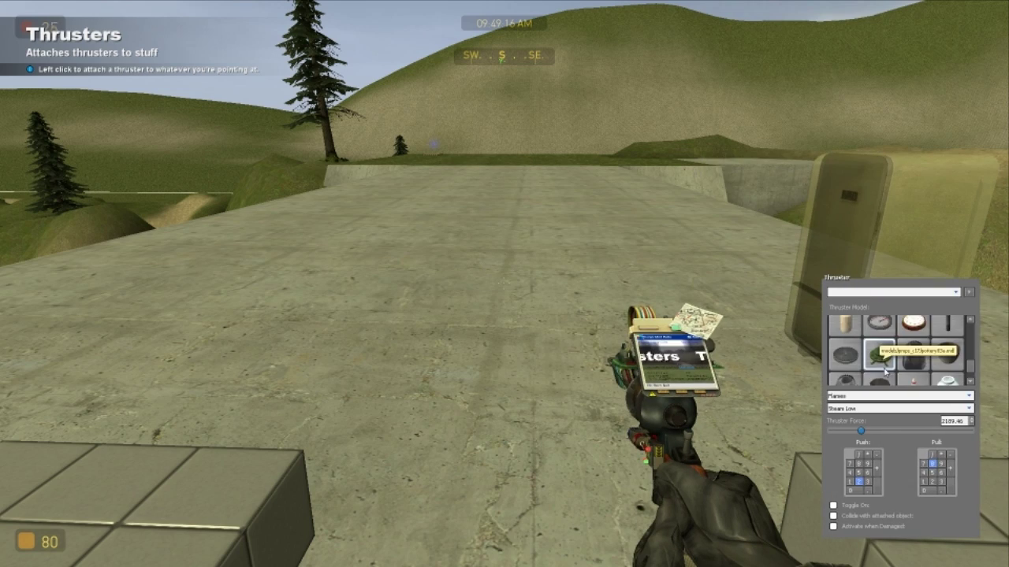
click(879, 356)
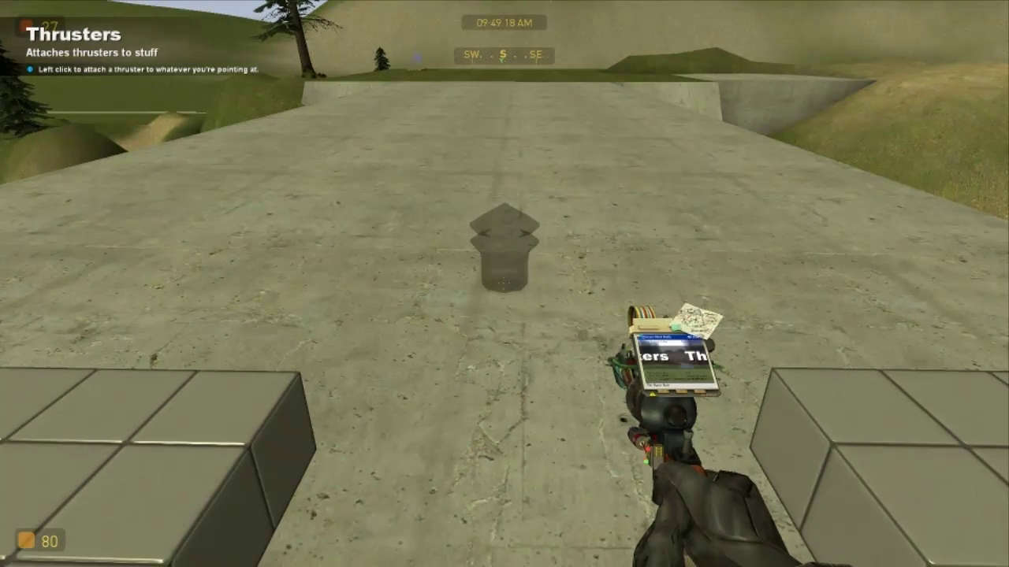
Find the yellow plastic crate in the Useful Construction Props category and copy its model path to the clipboard.
key(q)
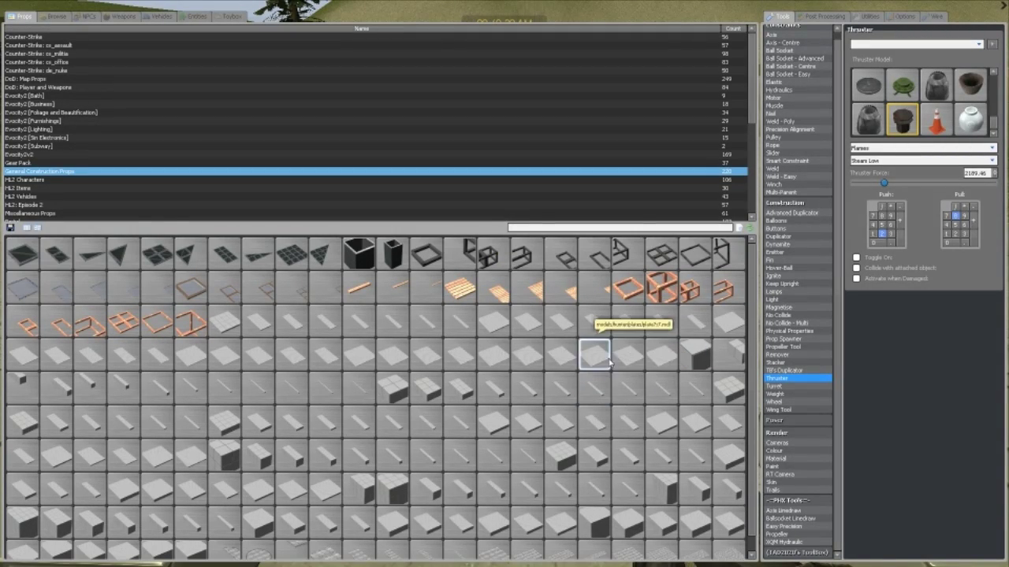
scroll(54, 149, down, 5)
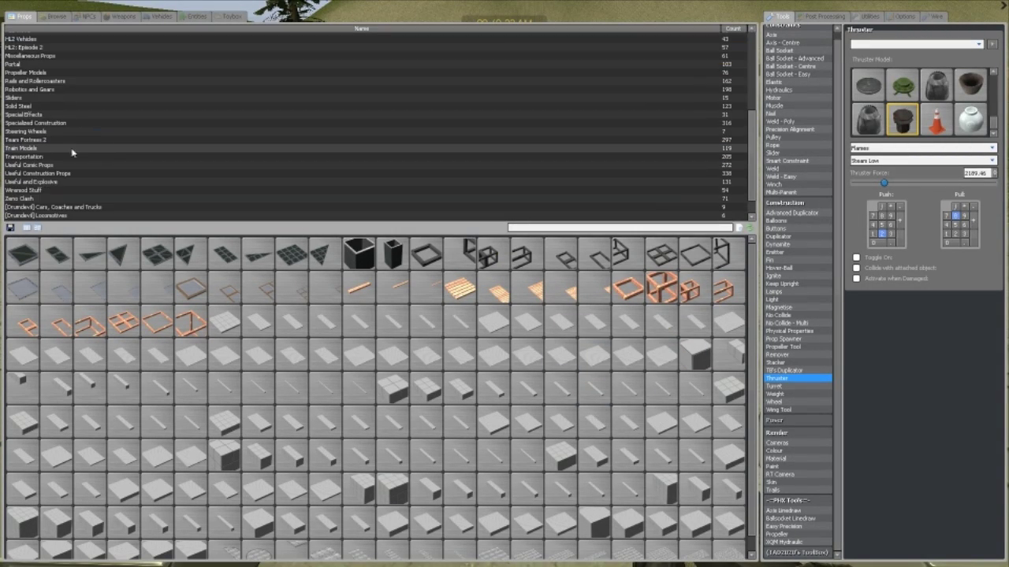
click(53, 125)
scroll(63, 138, down, 2)
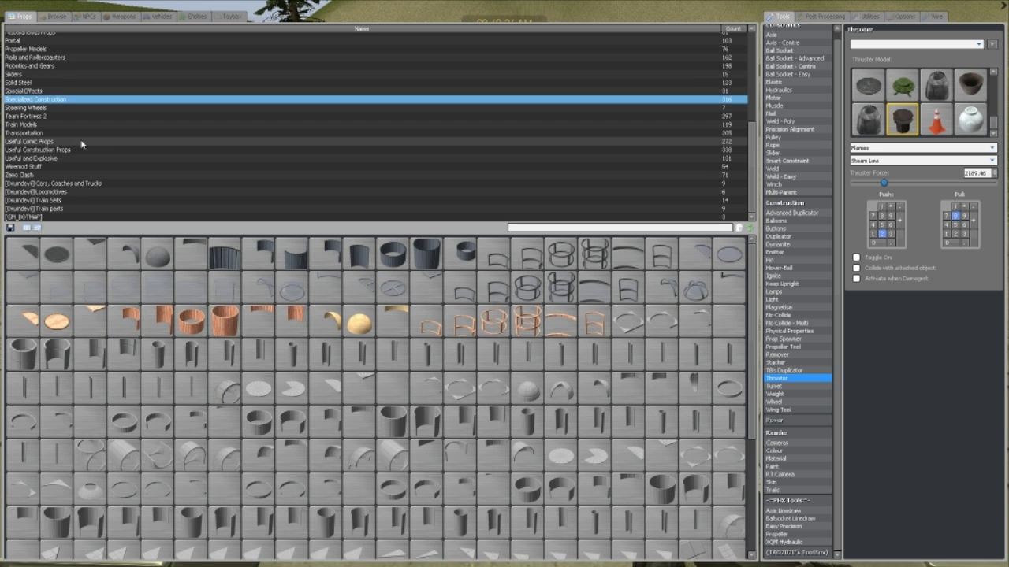
click(74, 150)
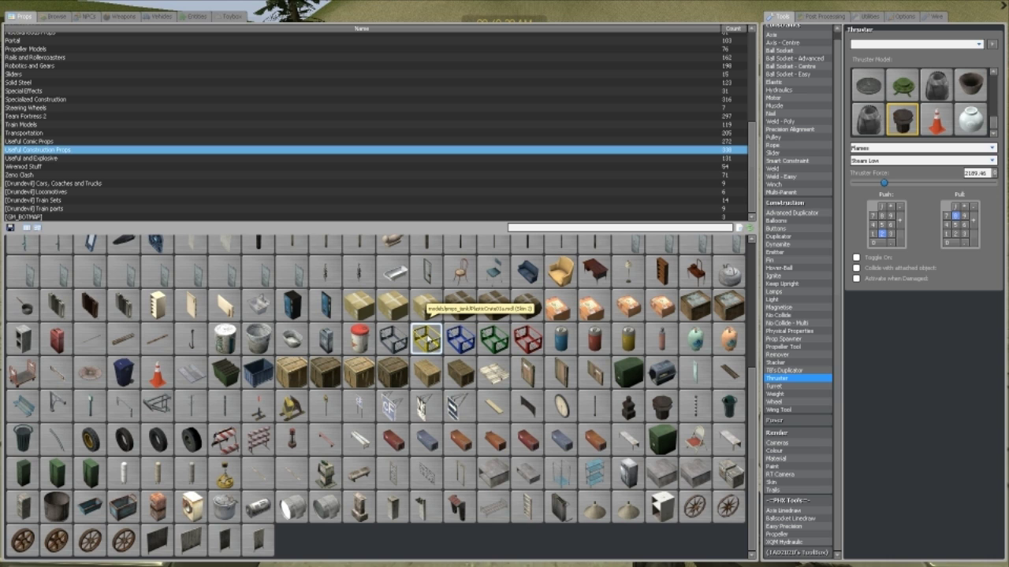
right_click(426, 338)
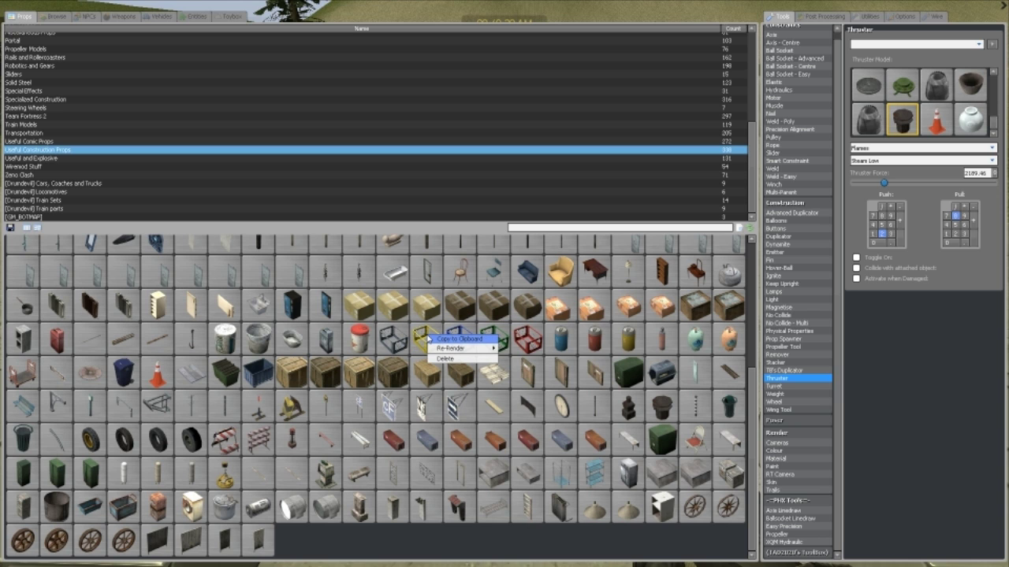
click(447, 341)
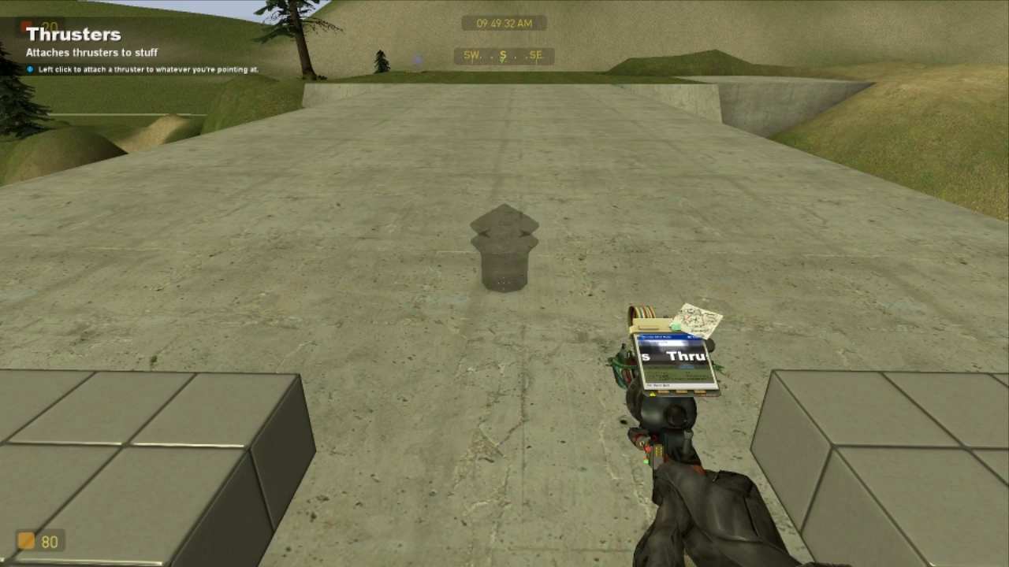
Run thruster_model in the developer console with the copied path models/props_junk/PlasticCrate01a.mdl, and recall the command.
key(grave)
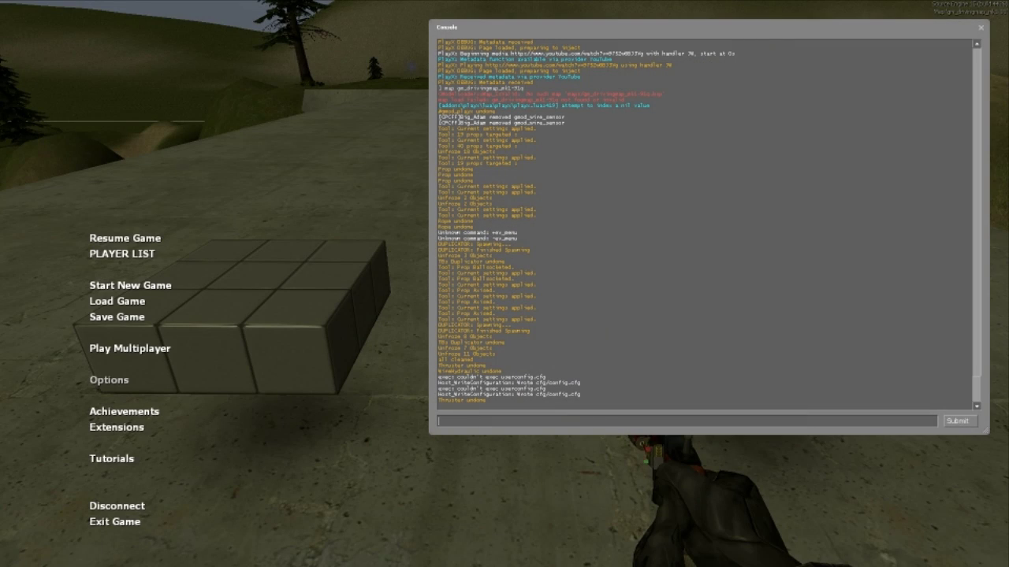
text(thruster_)
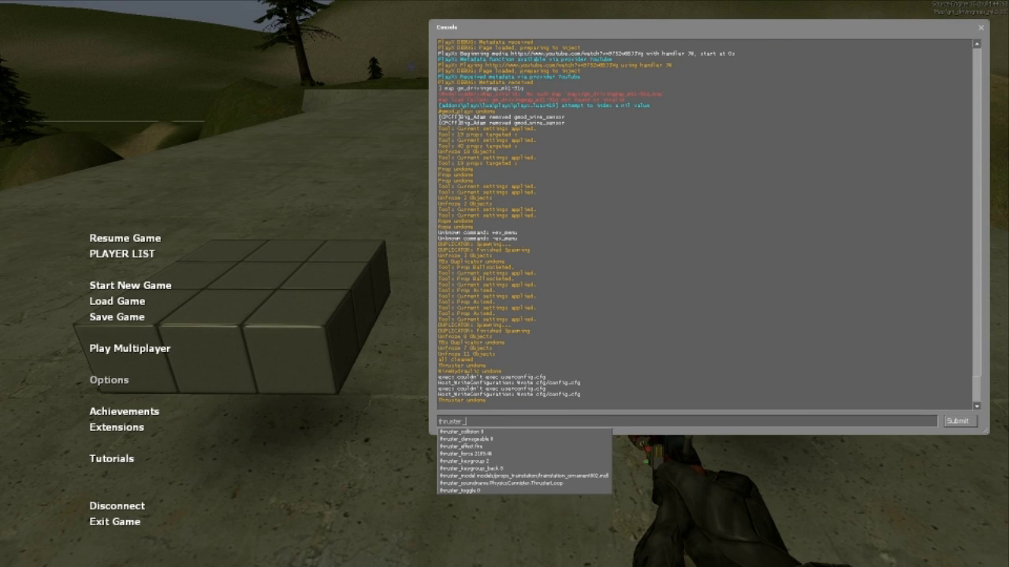
text(m)
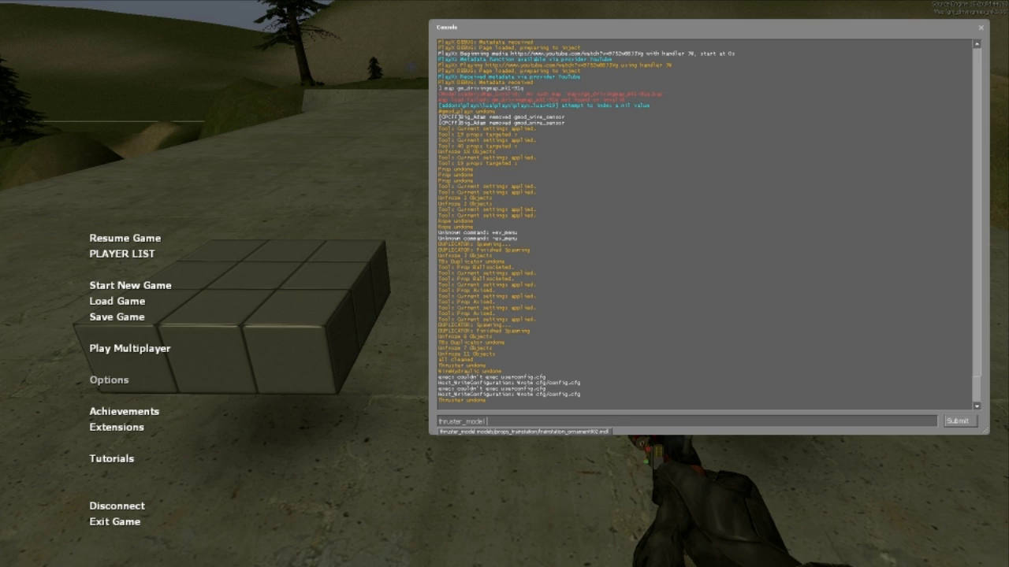
text(odel)
key(ctrl+v)
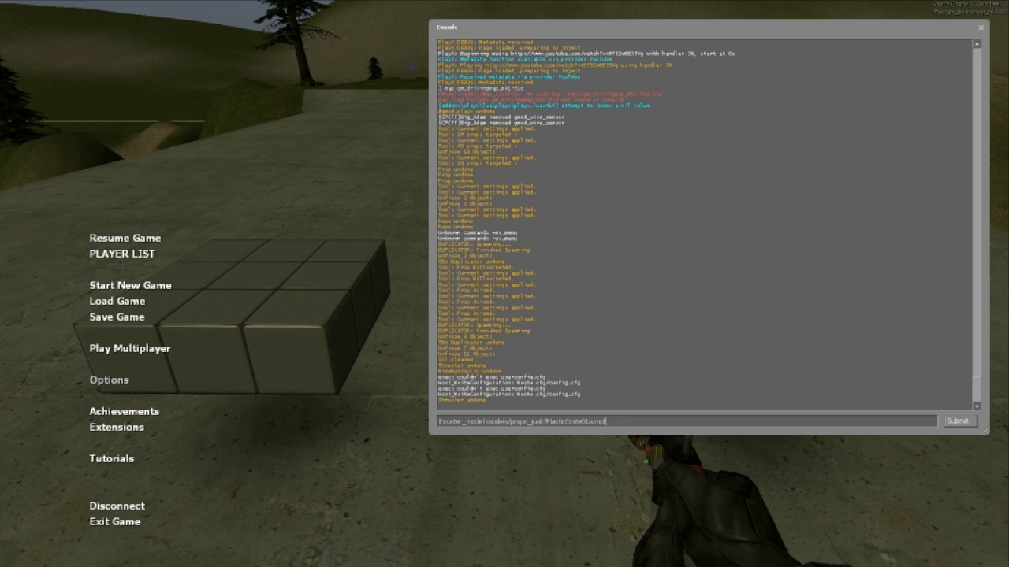
key(Return)
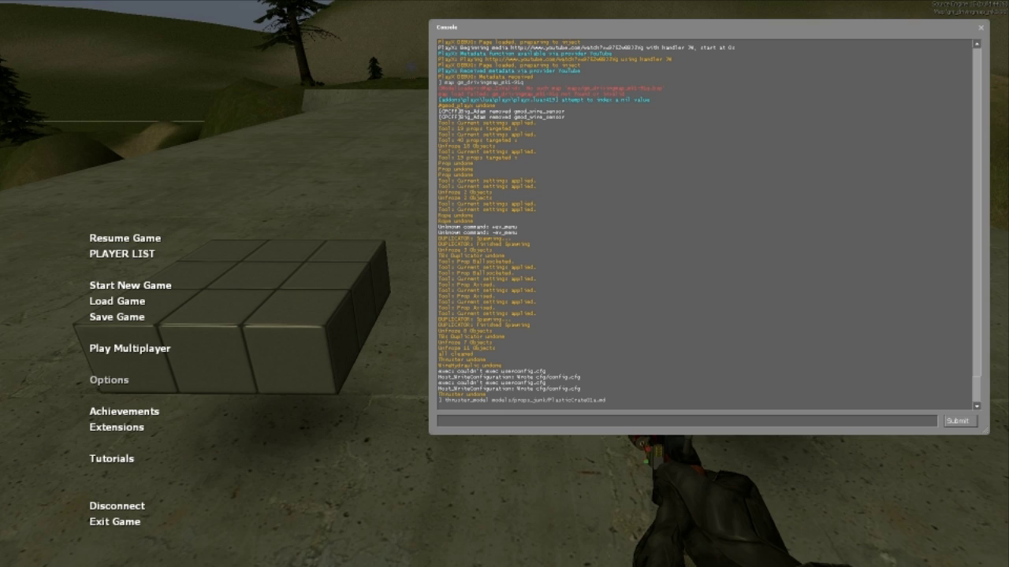
key(Up)
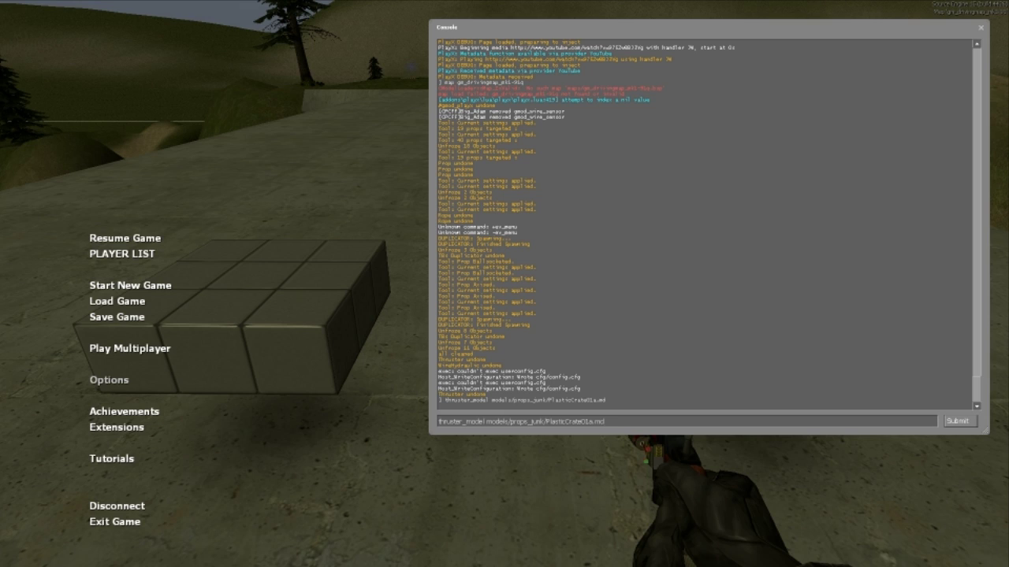
Clear the recalled console command and run thruster_model again with the full path models/props_junk/PlasticCrate01a.mdl.
key(Up)
key(Down)
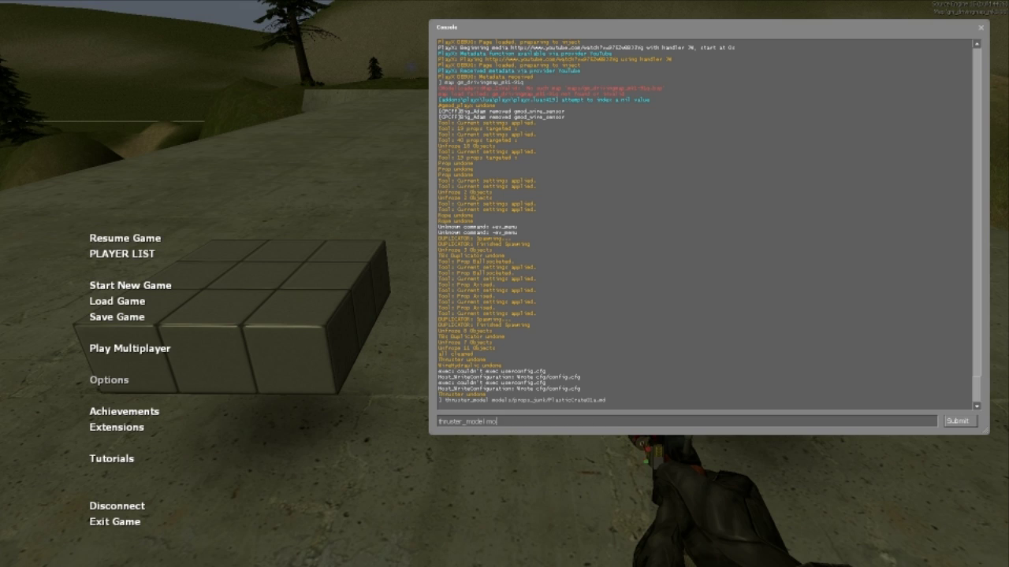
key(BackSpace)
key(BackSpace)
key(BackSpace)
key(BackSpace)
key(BackSpace)
key(BackSpace)
key(BackSpace)
key(BackSpace)
key(BackSpace)
key(BackSpace)
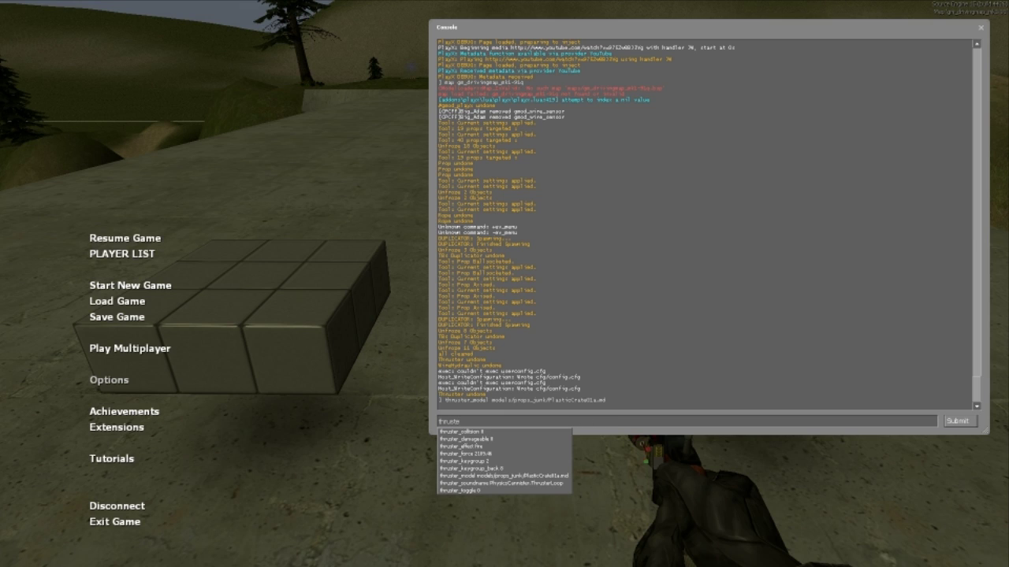
text(r_m)
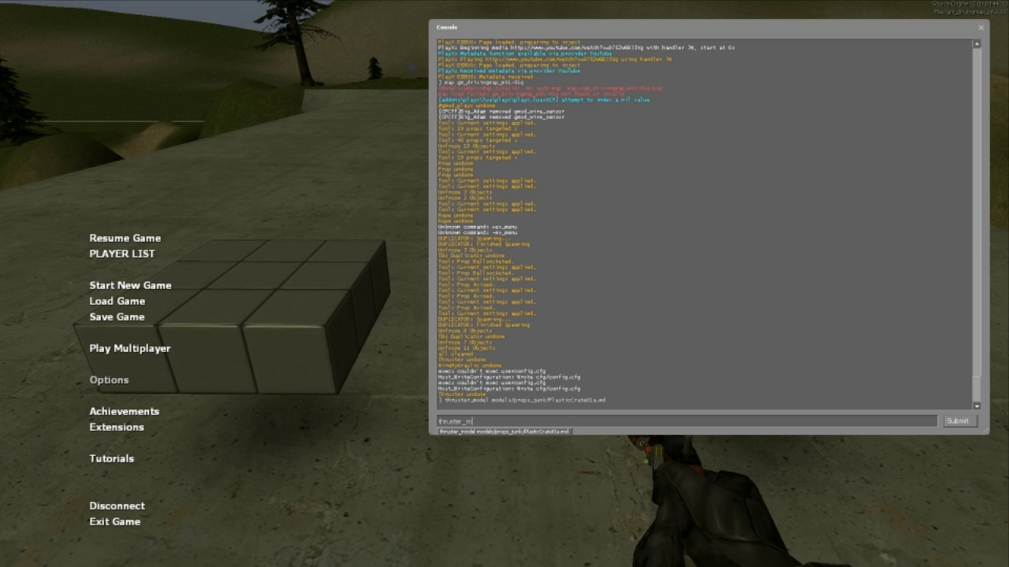
text(odel)
key(Tab)
key(Return)
key(Escape)
Place a crate-model thruster on the concrete, test its flight using the physics gun and thrust control, and undo it.
key(w)
click(504, 284)
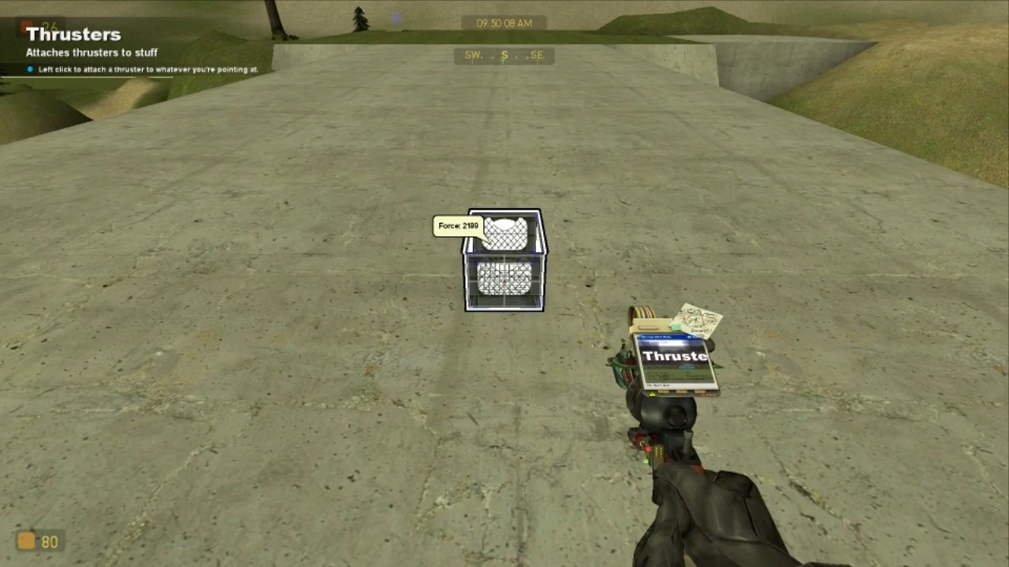
key(1)
click(504, 284)
key(w)
key(d)
click(504, 284)
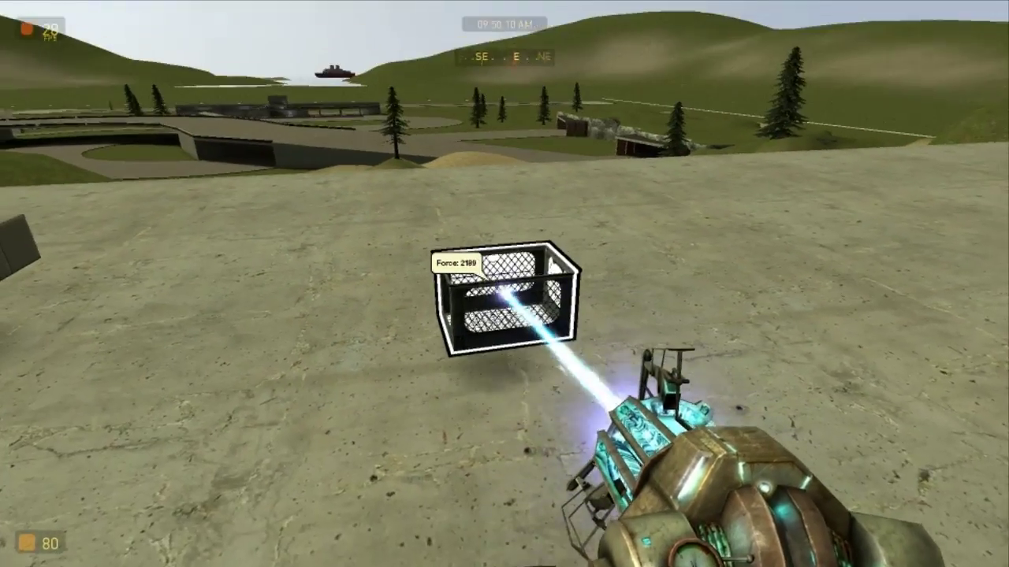
key(KP_8)
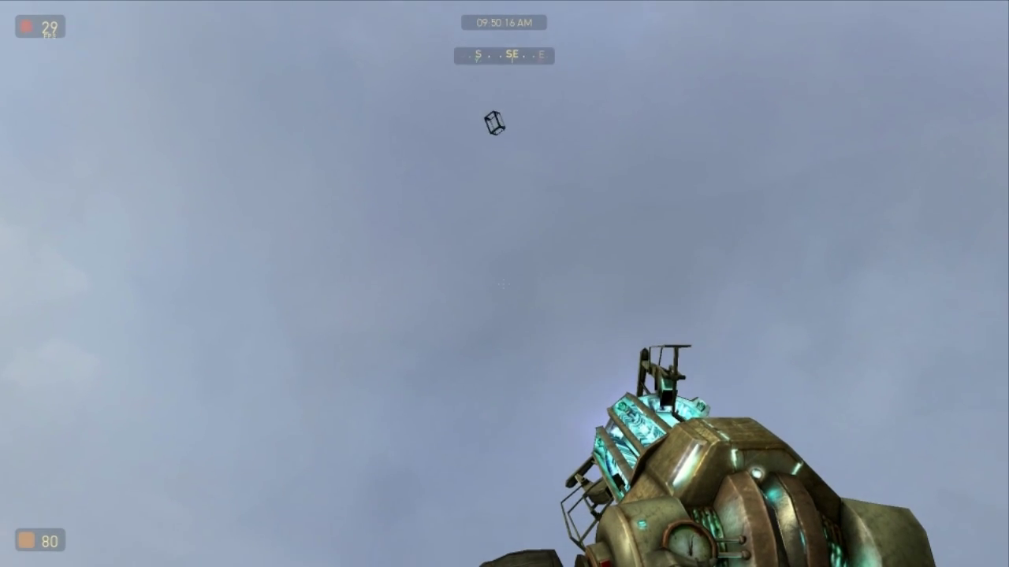
key(z)
Switch to the Wire tool set and equip the Adv. Input tool.
key(q)
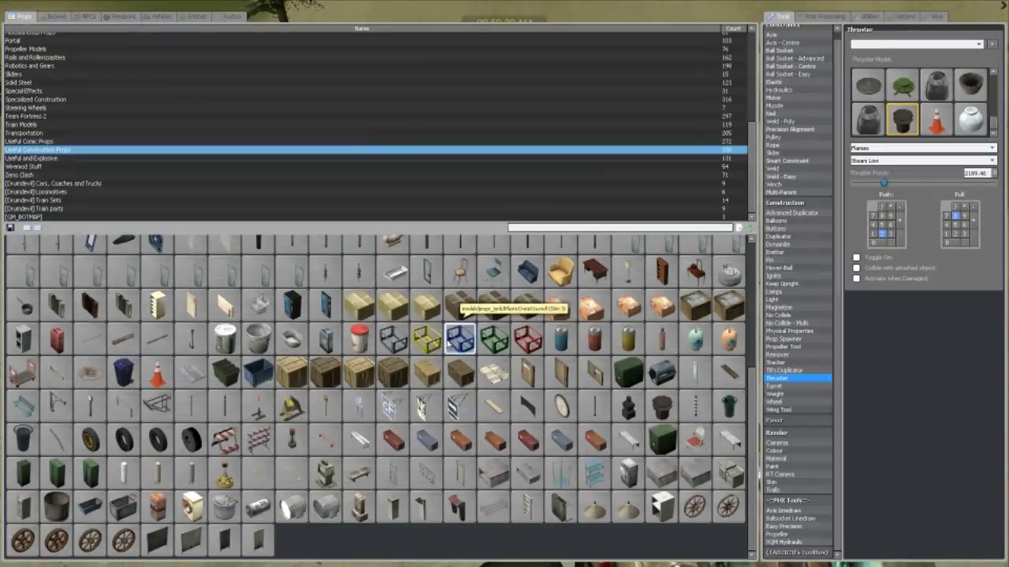
click(934, 17)
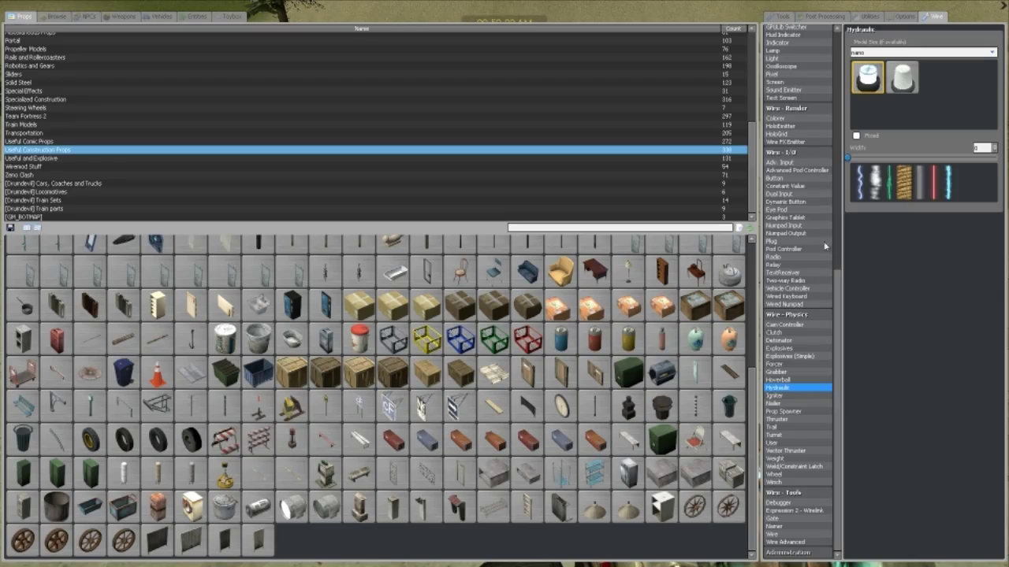
click(784, 161)
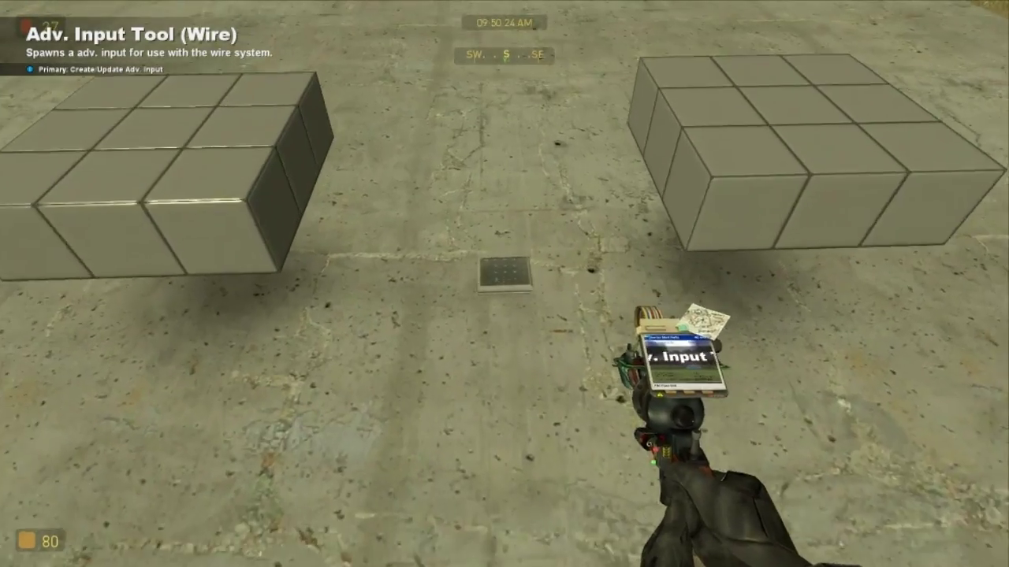
key(q)
Run wire_thruster_model in the developer console with the copied path models/props_junk/PlasticCrate01a.mdl.
key(grave)
text(wire_t)
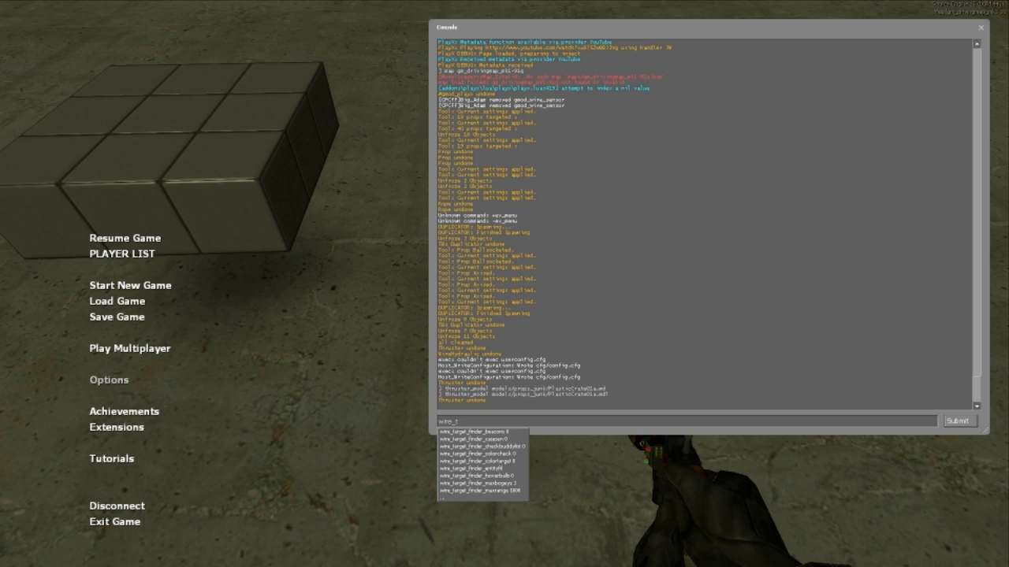
text(hruster)
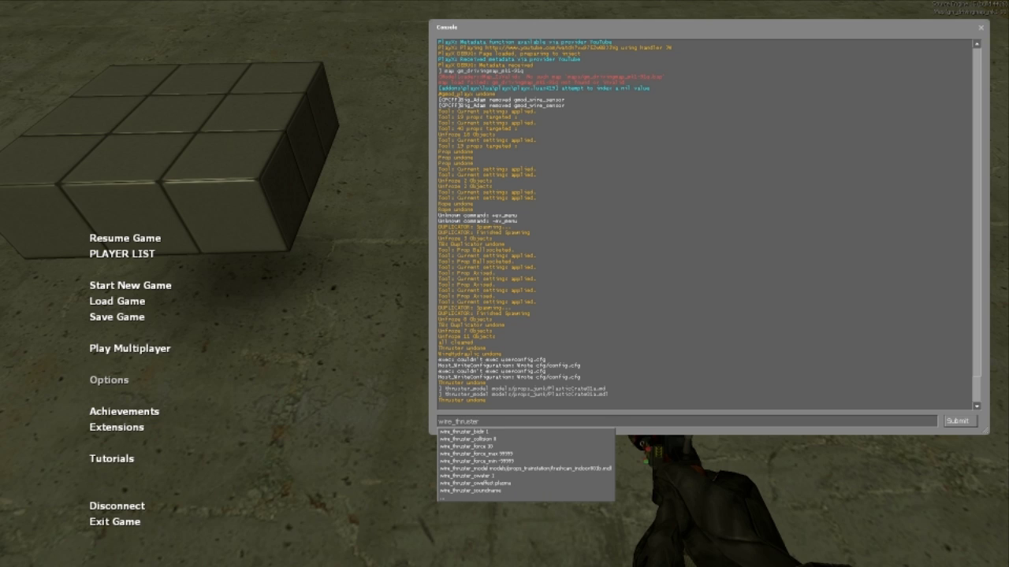
text(_m)
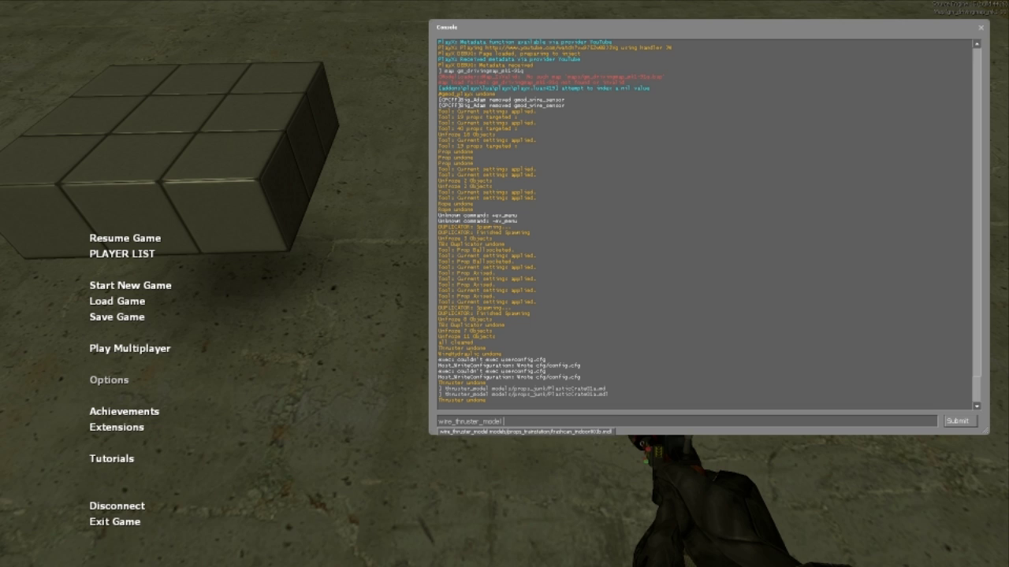
text(odel)
key(ctrl+v)
key(Return)
key(Escape)
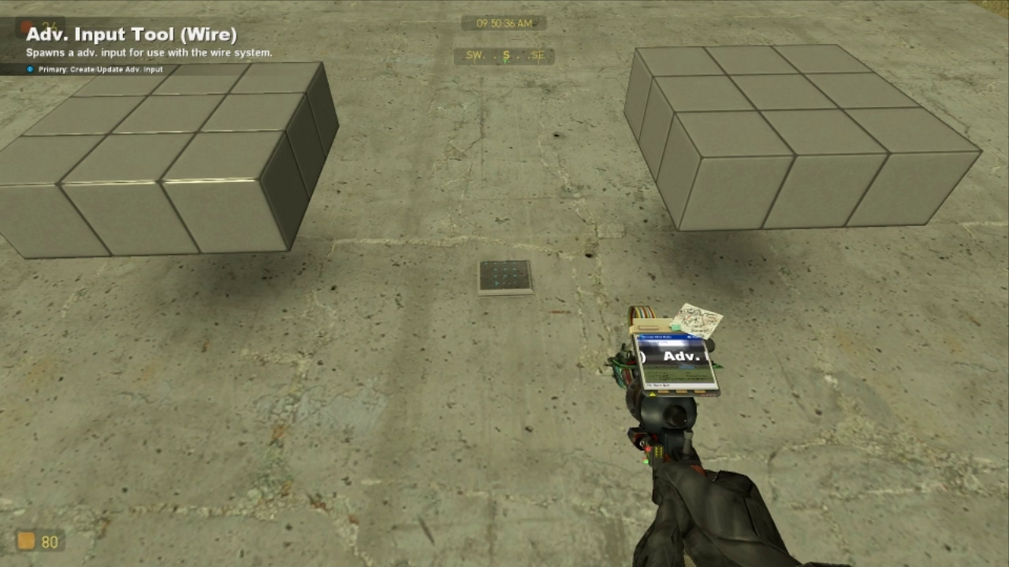
Place a thruster on the concrete with the Wire Thruster tool, try it with the physics gun, and undo it.
key(q)
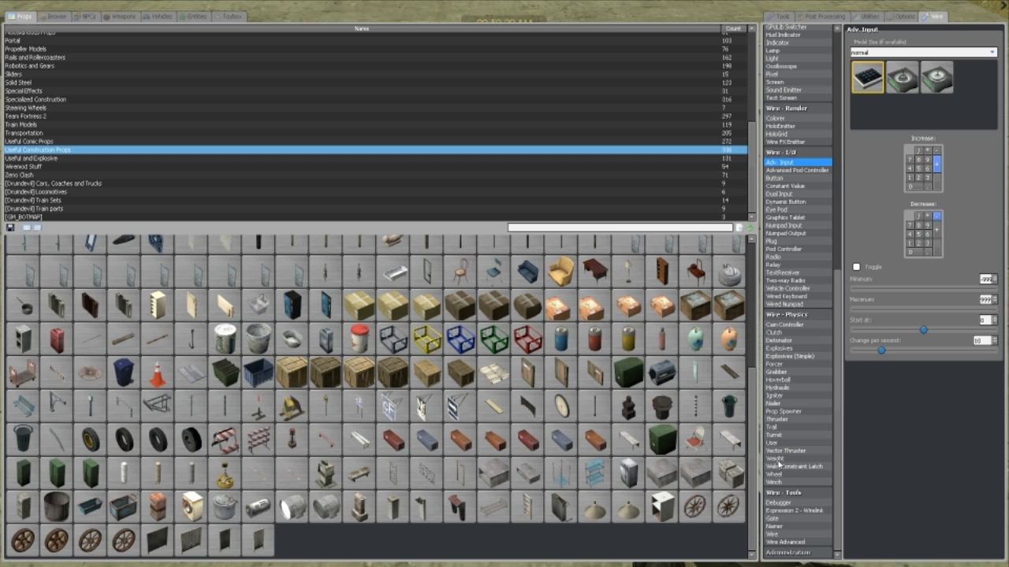
click(776, 419)
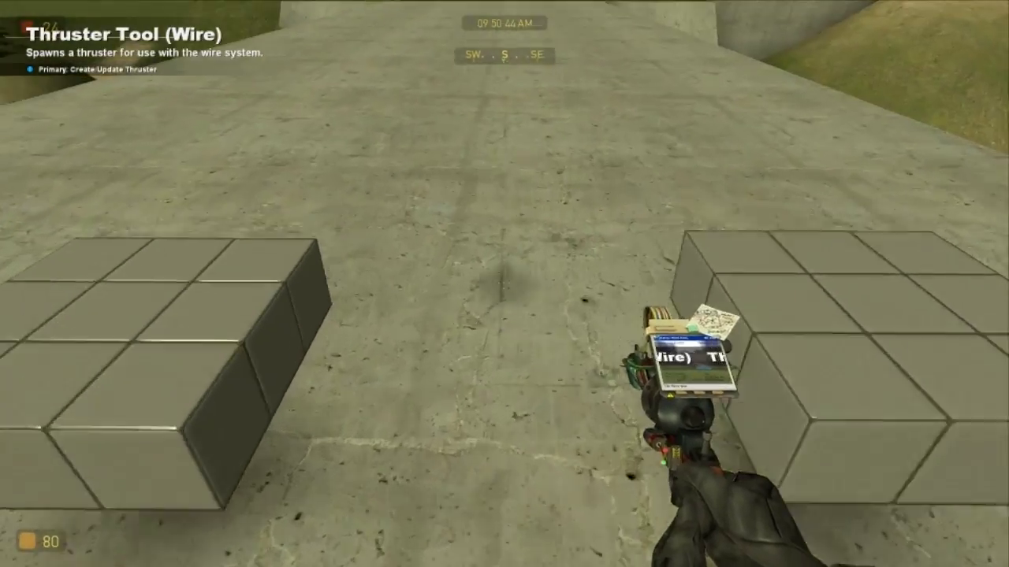
click(504, 283)
key(1)
key(1)
key(1)
click(505, 284)
key(w)
key(ctrl)
key(z)
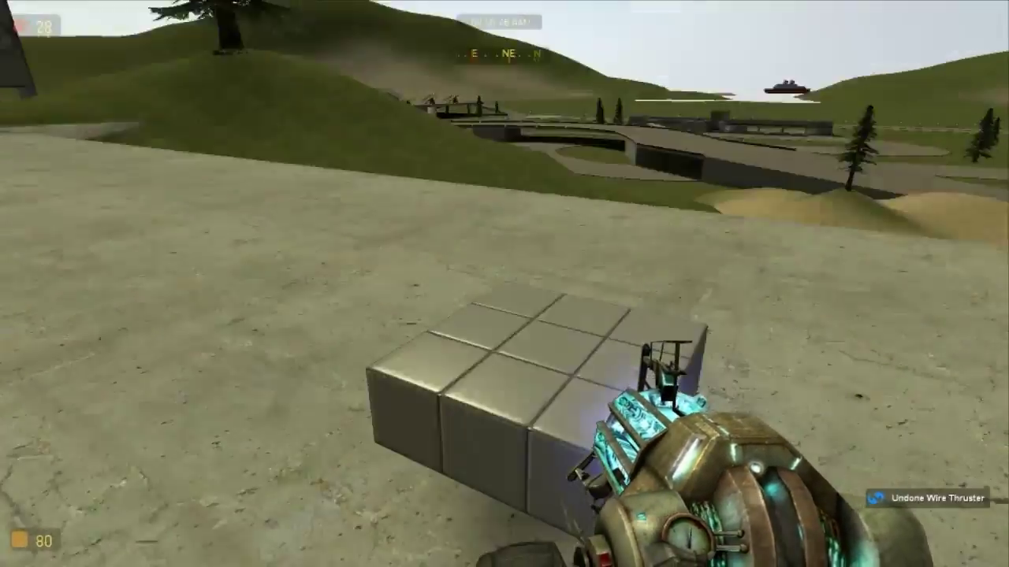
Equip the Wire Advanced Pod Controller tool and bring up its model choices.
key(q)
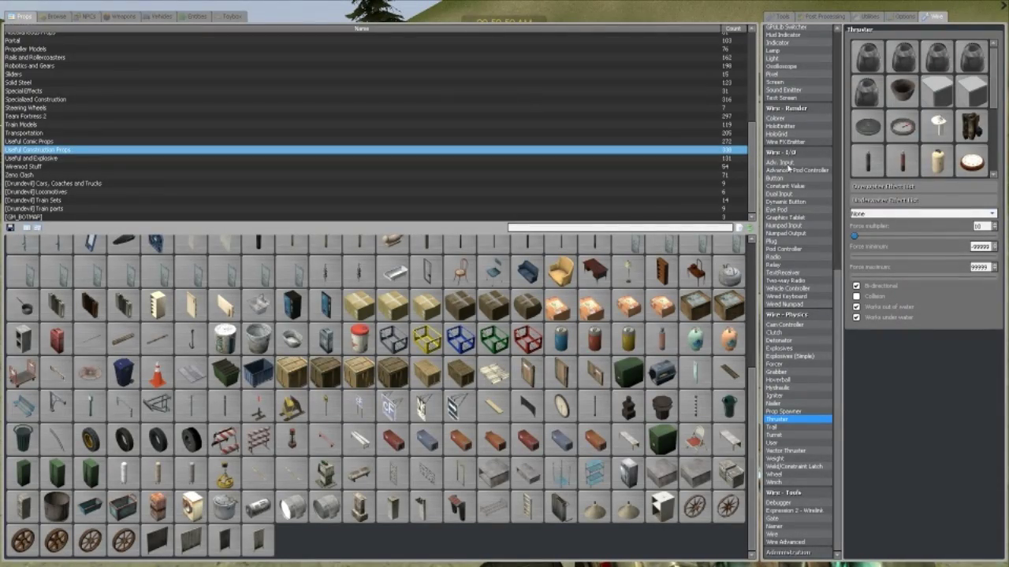
click(797, 170)
key(q)
key(q)
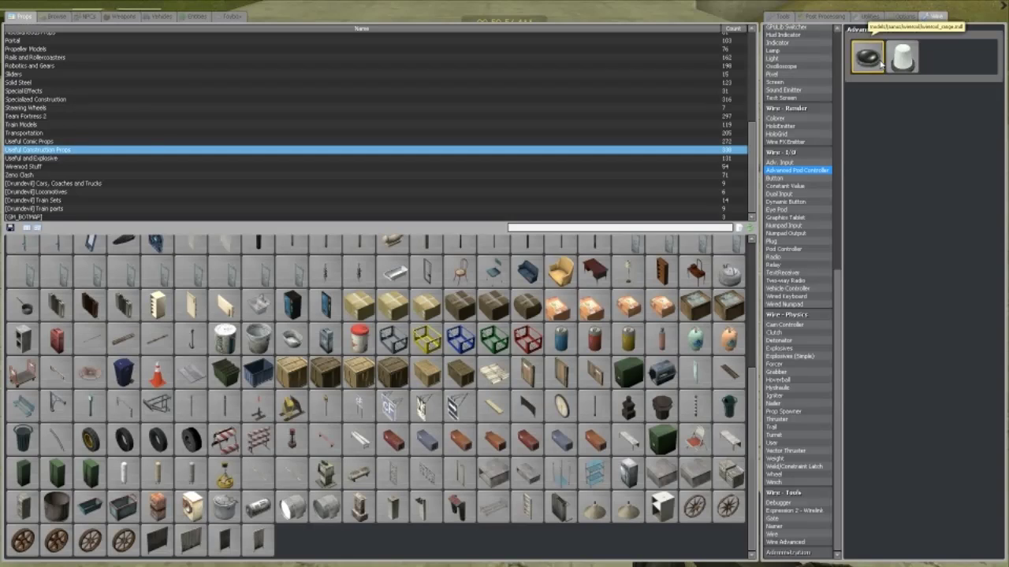
Copy the model path of another prop in the Useful Construction Props category to the clipboard.
key(q)
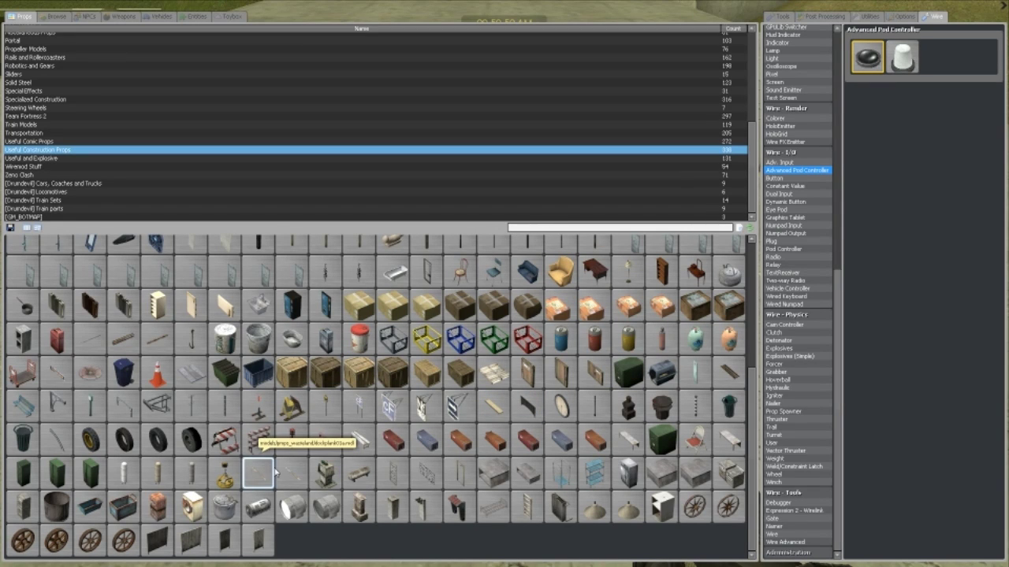
scroll(288, 501, up, 4)
scroll(294, 501, down, 4)
right_click(290, 511)
click(312, 512)
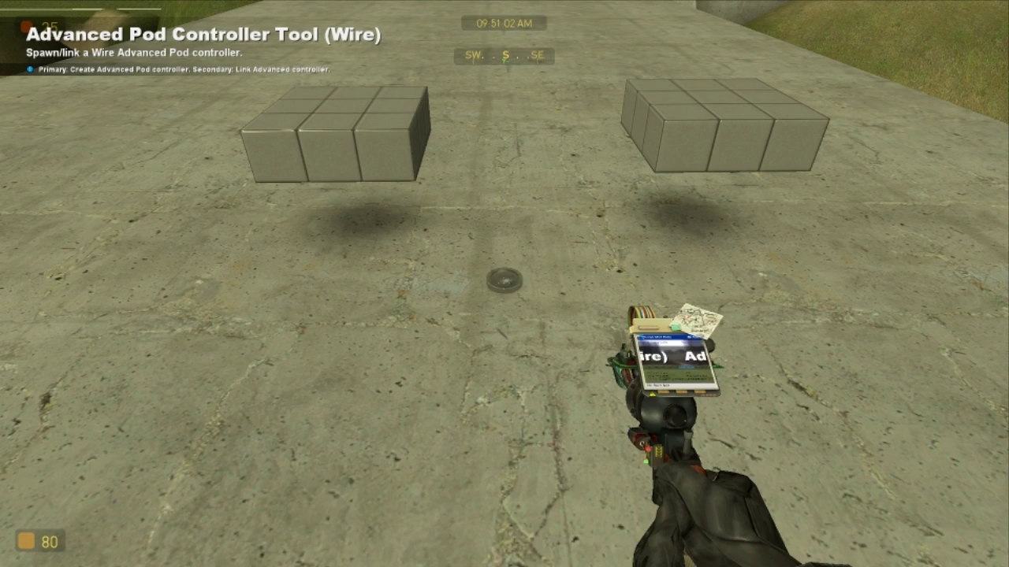
Enter the wire_adv_pod_model command in the developer console.
key(grave)
text(wire_)
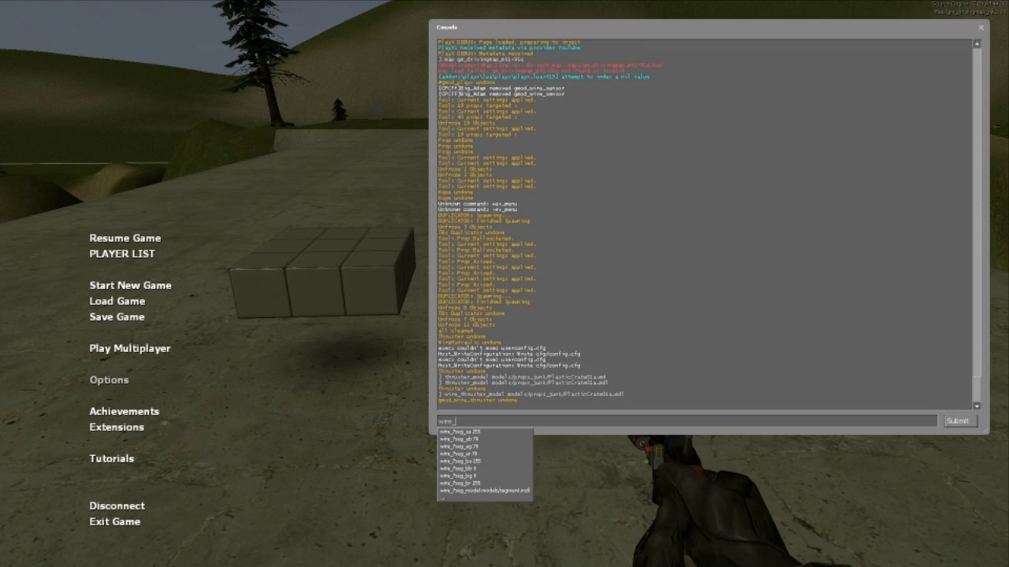
text(adv_pod_model)
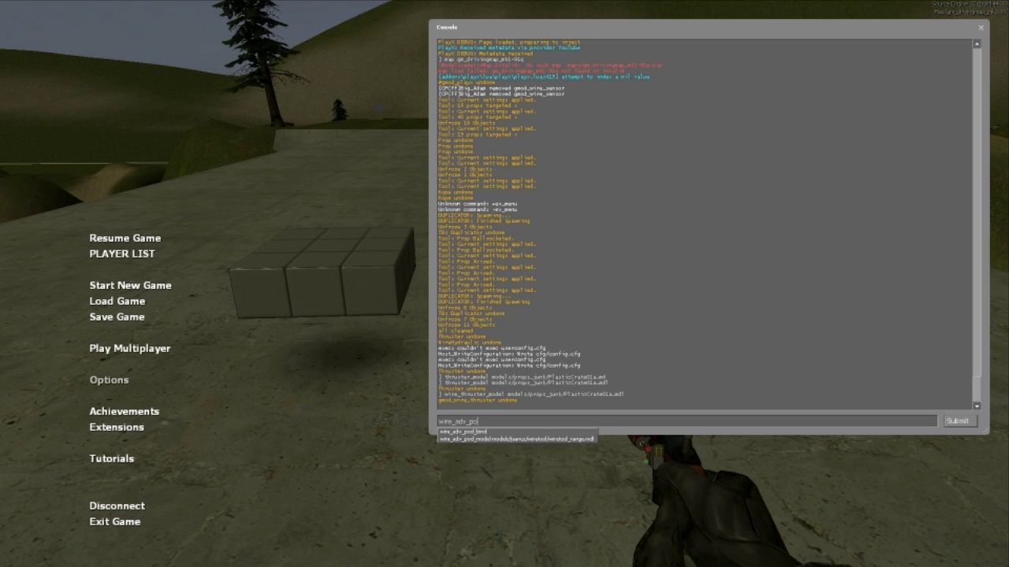